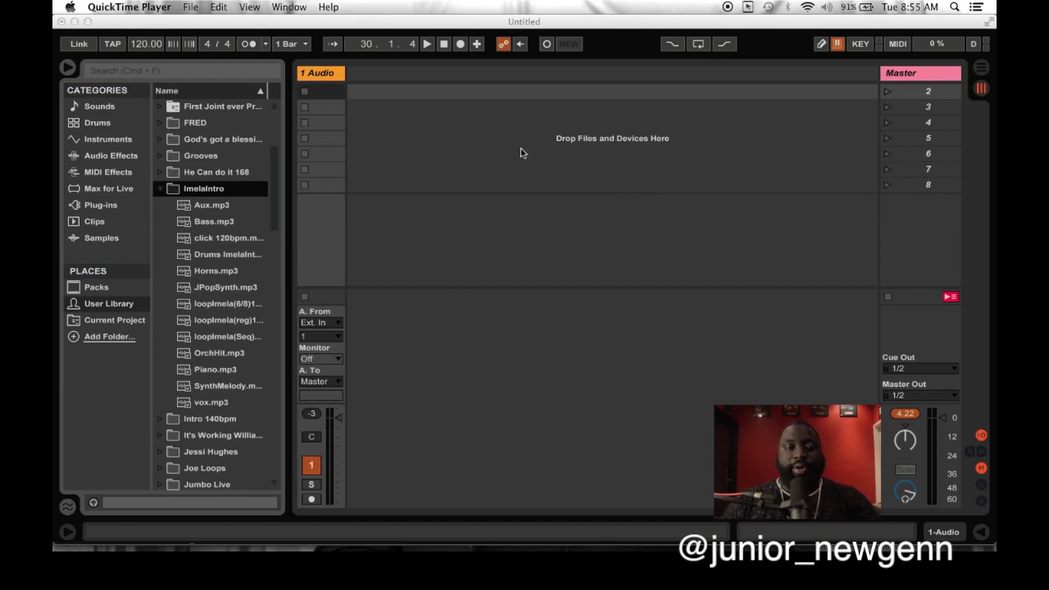
Step: Check the Auto-Warp Long Samples setting in the Record, Warp and Launch preferences, and close the preferences
{"action": "left_click", "coordinate": [620, 381]}
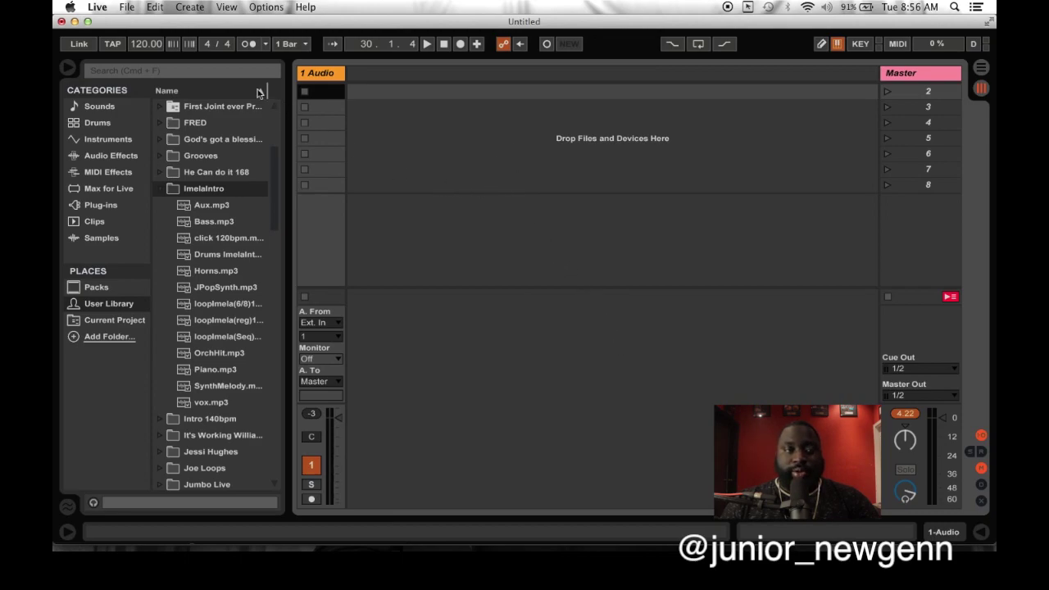
{"action": "left_click", "coordinate": [95, 8]}
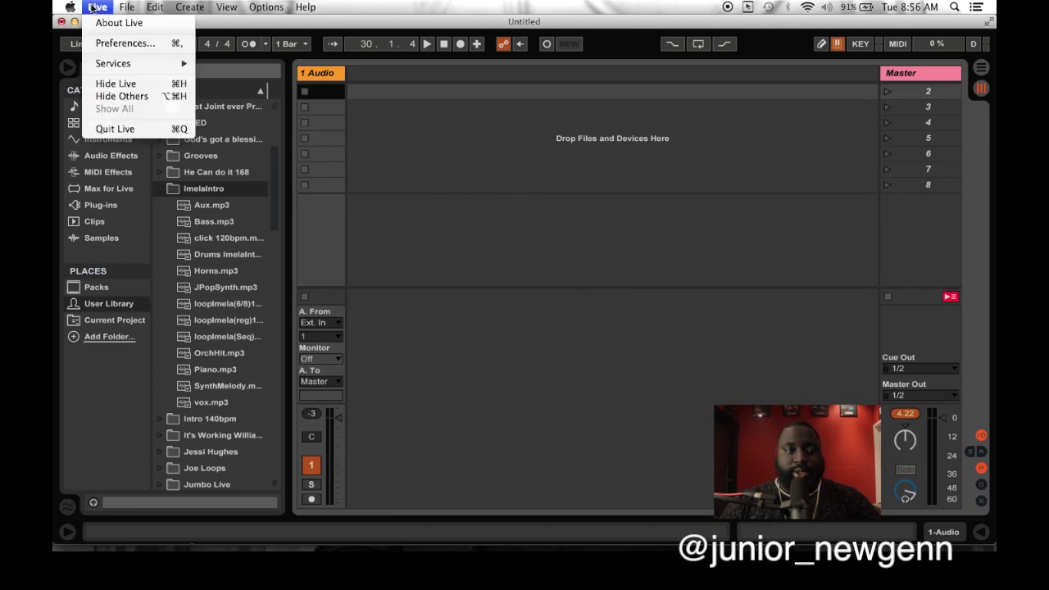
{"action": "left_click", "coordinate": [163, 45]}
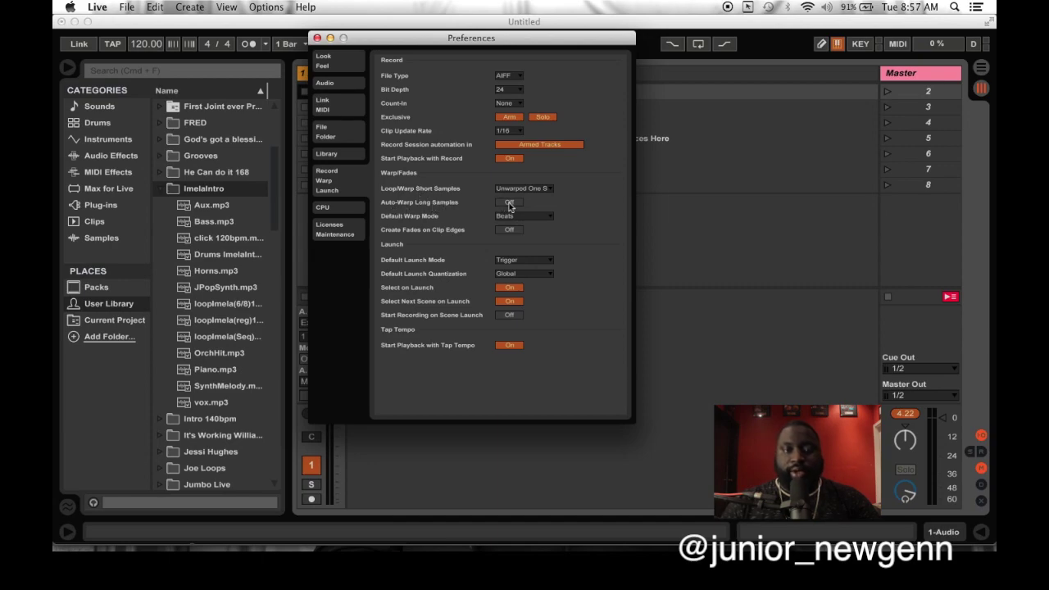
{"action": "left_click", "coordinate": [318, 38]}
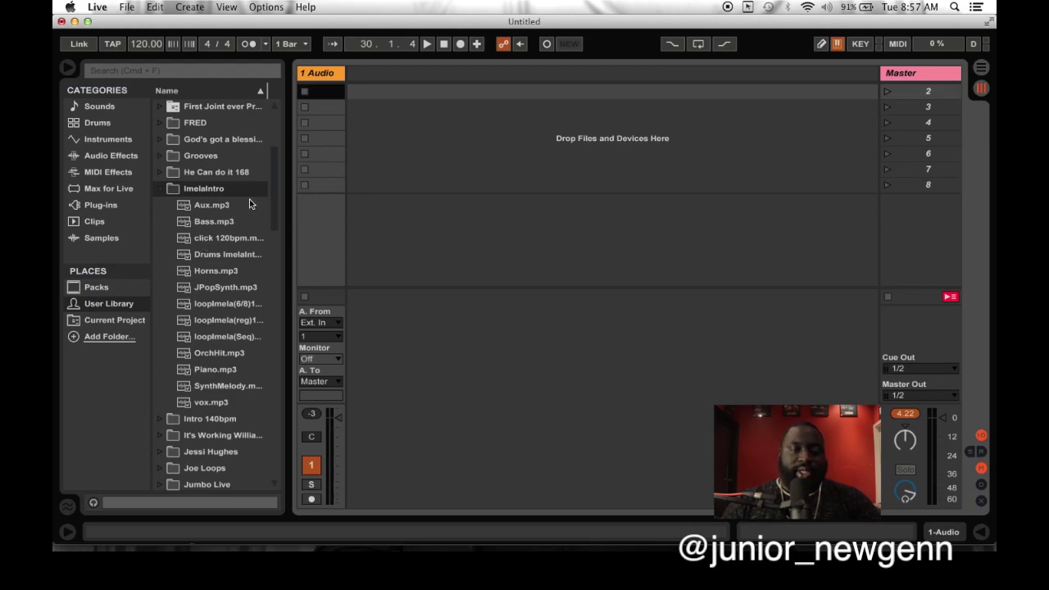
Step: Load the ImelaIntro audio files, except the loopImela (6/8) and (reg) ones, side by side onto separate audio tracks in scene 2
{"action": "left_click", "coordinate": [206, 207]}
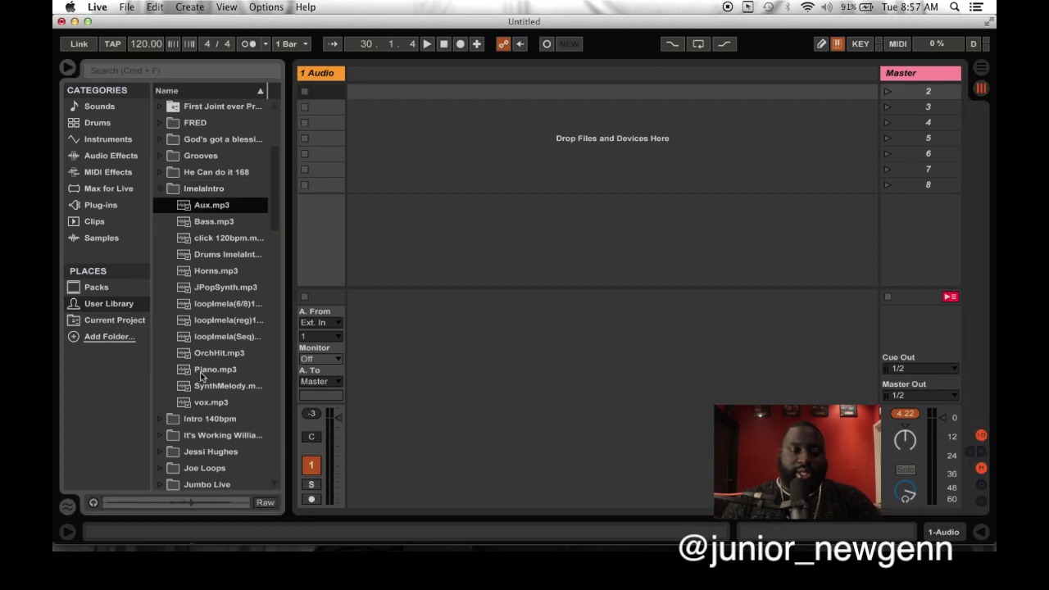
{"action": "left_click", "coordinate": [214, 403], "text": "shift"}
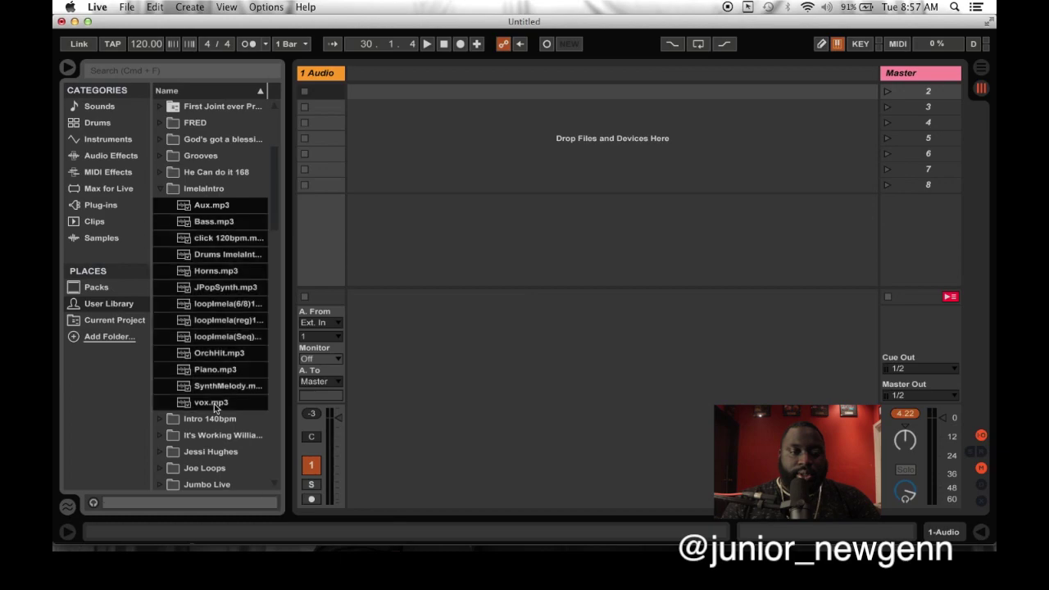
{"action": "left_click", "coordinate": [236, 305], "text": "super"}
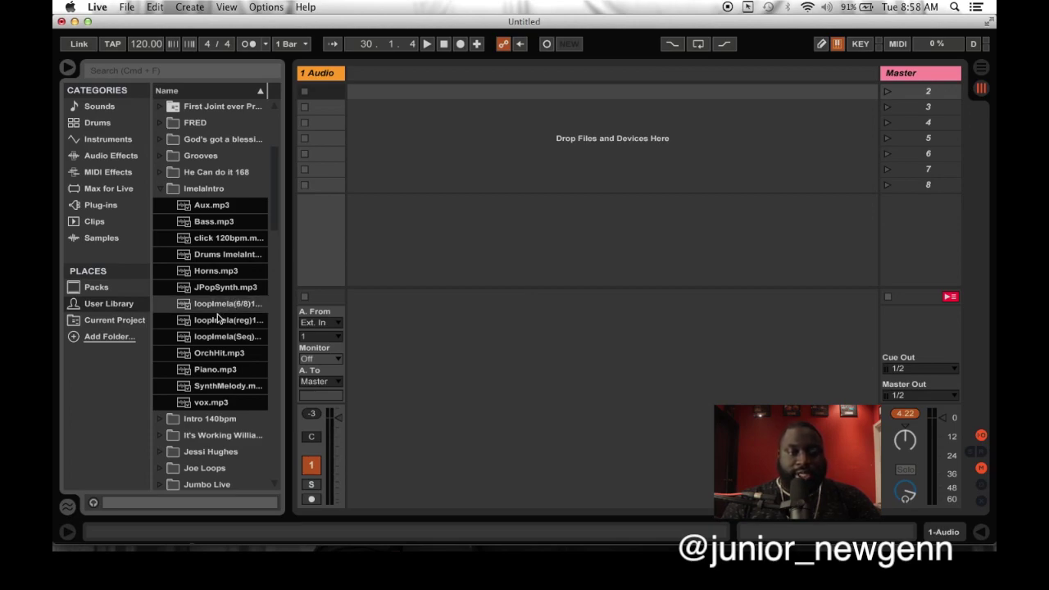
{"action": "left_click", "coordinate": [218, 319], "text": "super"}
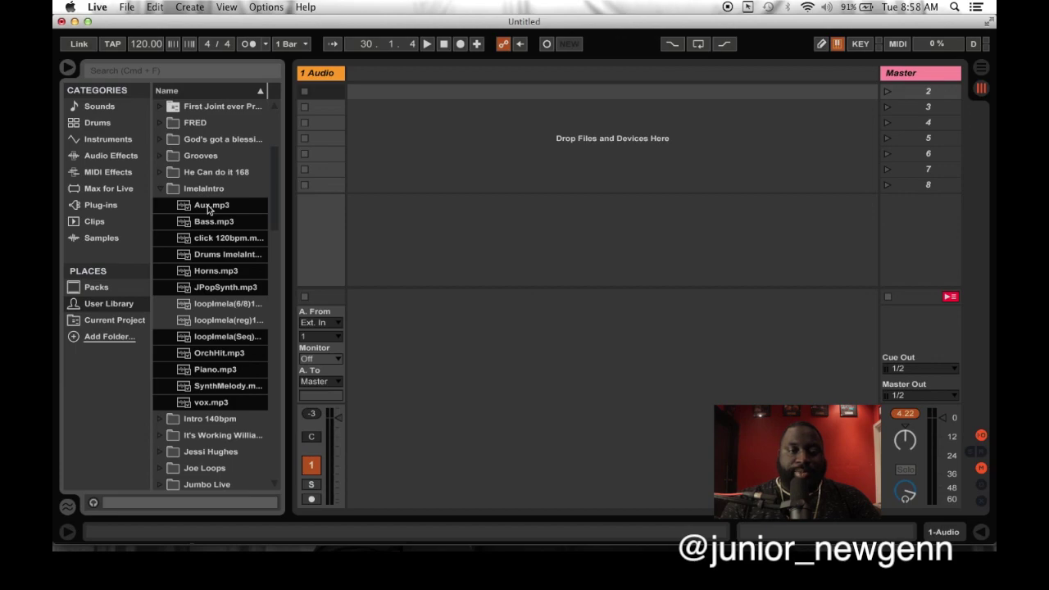
{"action": "left_click_drag", "start_coordinate": [210, 209], "coordinate": [316, 96]}
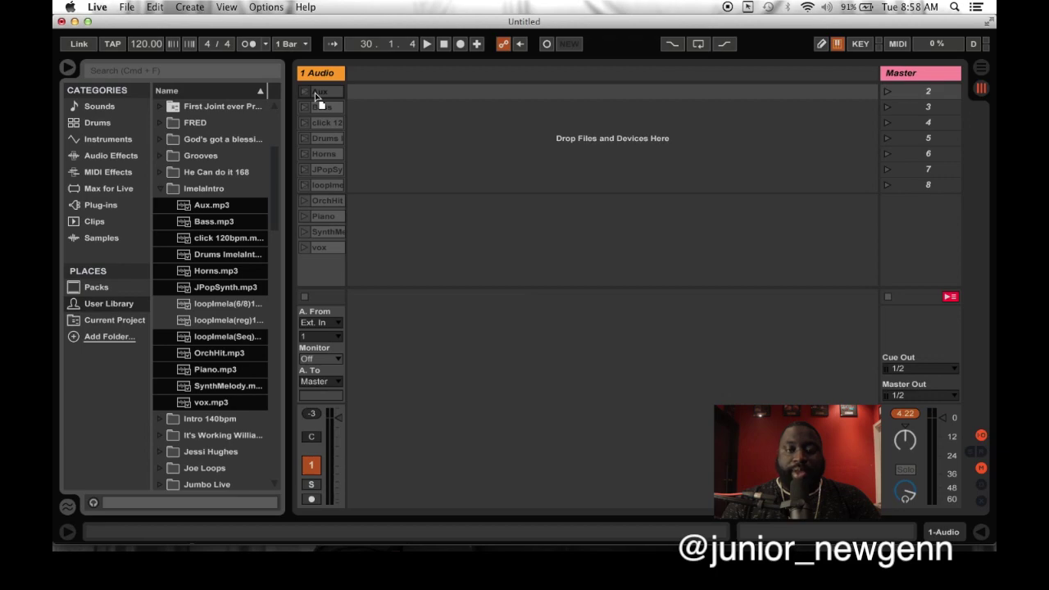
{"action": "key", "text": "super"}
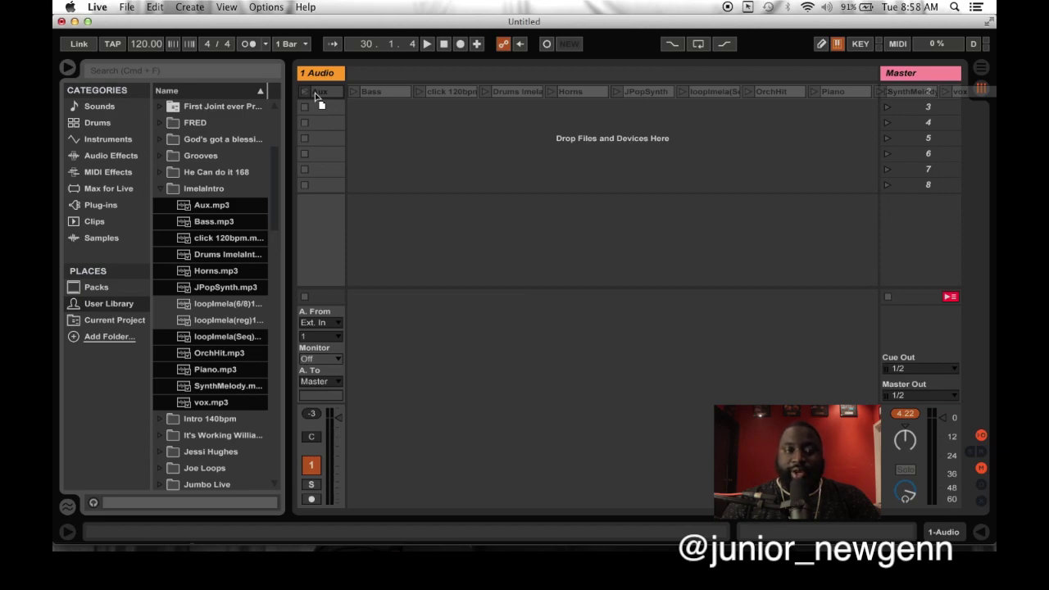
{"action": "left_click_drag", "start_coordinate": [316, 97], "coordinate": [315, 95]}
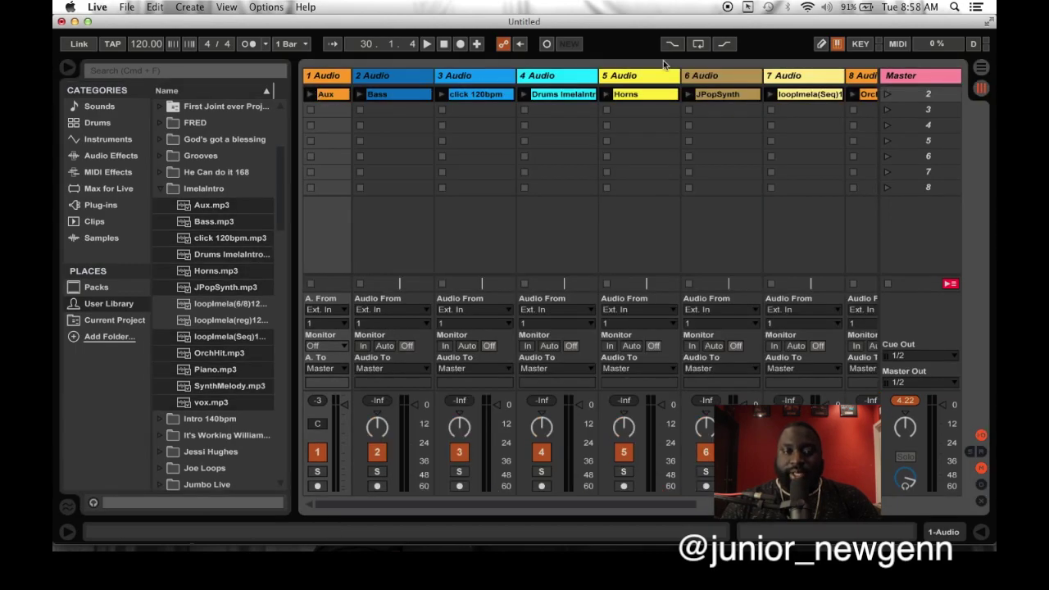
Step: Hide the browser and look over the full row of loaded audio tracks from Aux to vox
{"action": "left_click", "coordinate": [66, 71]}
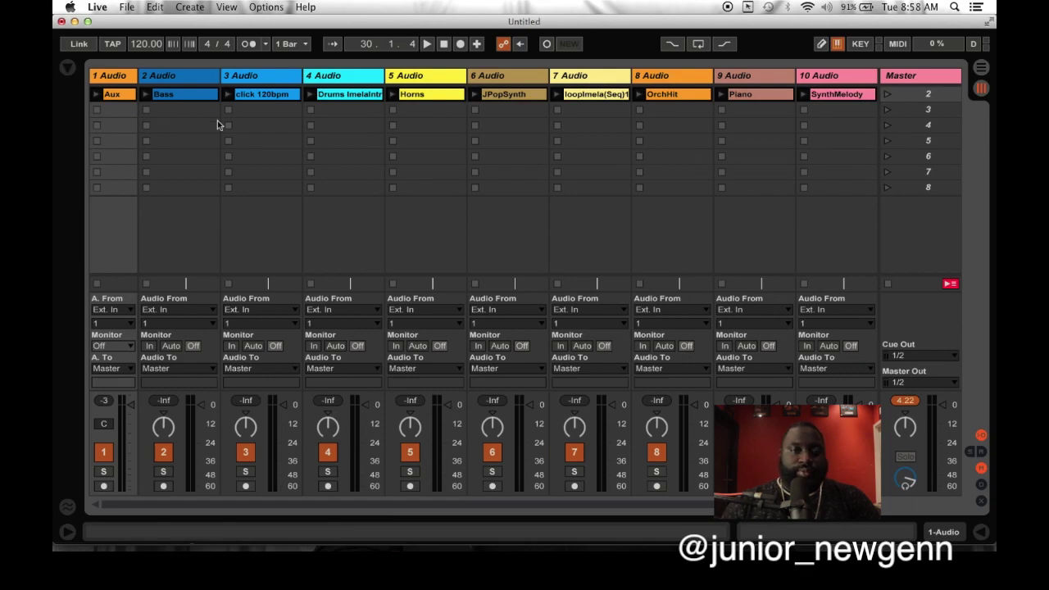
{"action": "scroll", "coordinate": [308, 157], "scroll_direction": "right", "scroll_amount": 3}
{"action": "scroll", "coordinate": [307, 157], "scroll_direction": "left", "scroll_amount": 3}
{"action": "scroll", "coordinate": [307, 157], "scroll_direction": "right", "scroll_amount": 2}
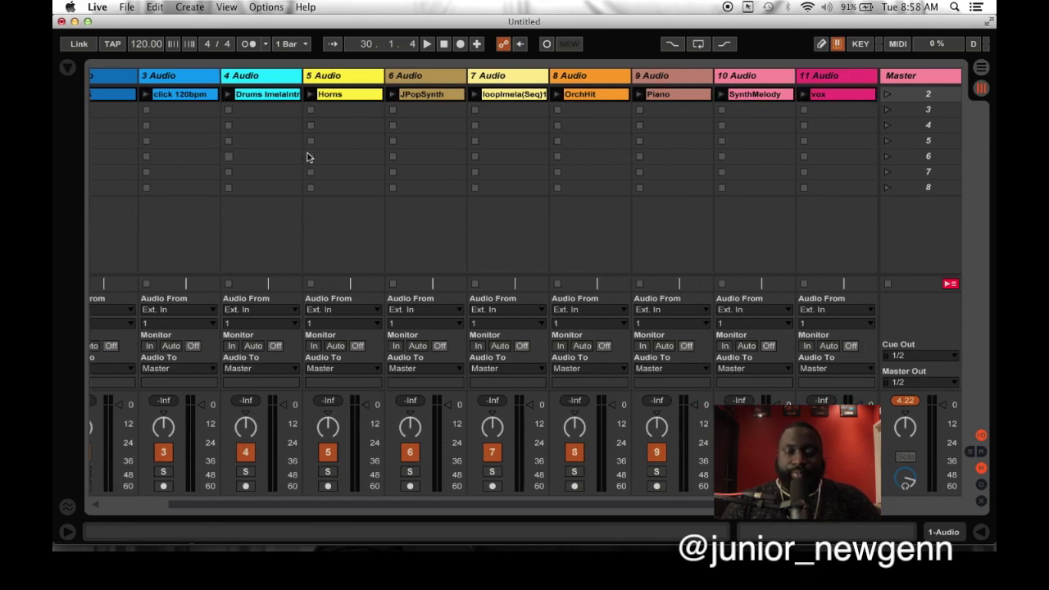
{"action": "scroll", "coordinate": [308, 157], "scroll_direction": "left", "scroll_amount": 2}
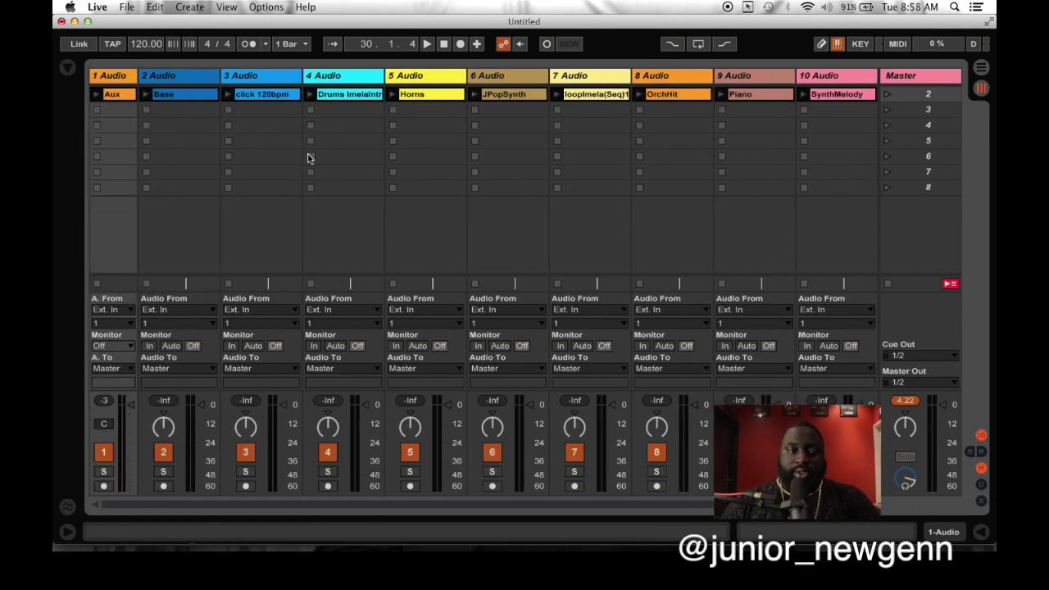
Step: Launch scene 2 to hear all the stems together, and stop playback
{"action": "left_click", "coordinate": [886, 96]}
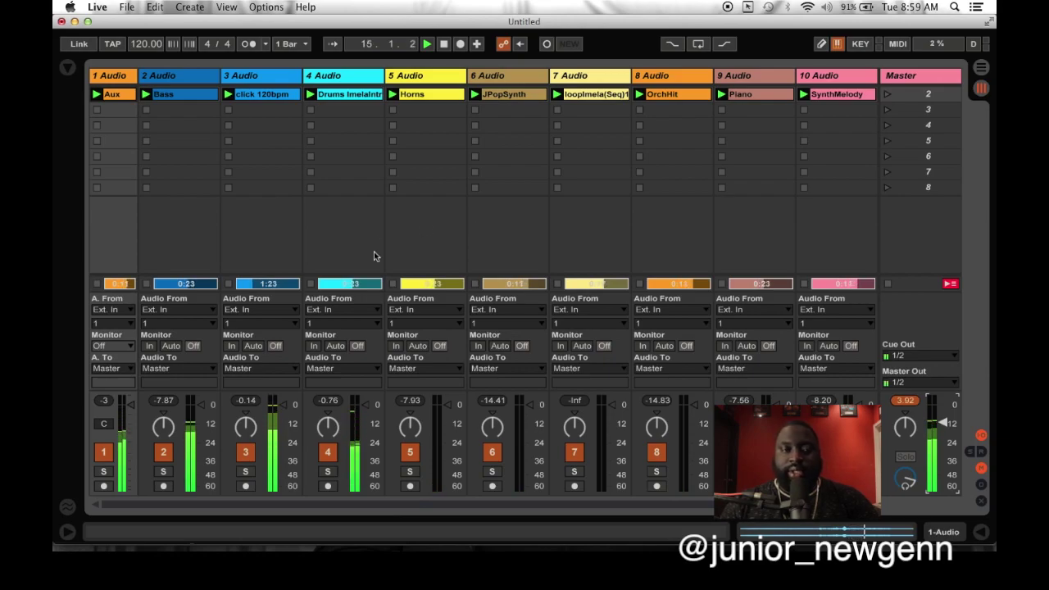
{"action": "key", "text": "space"}
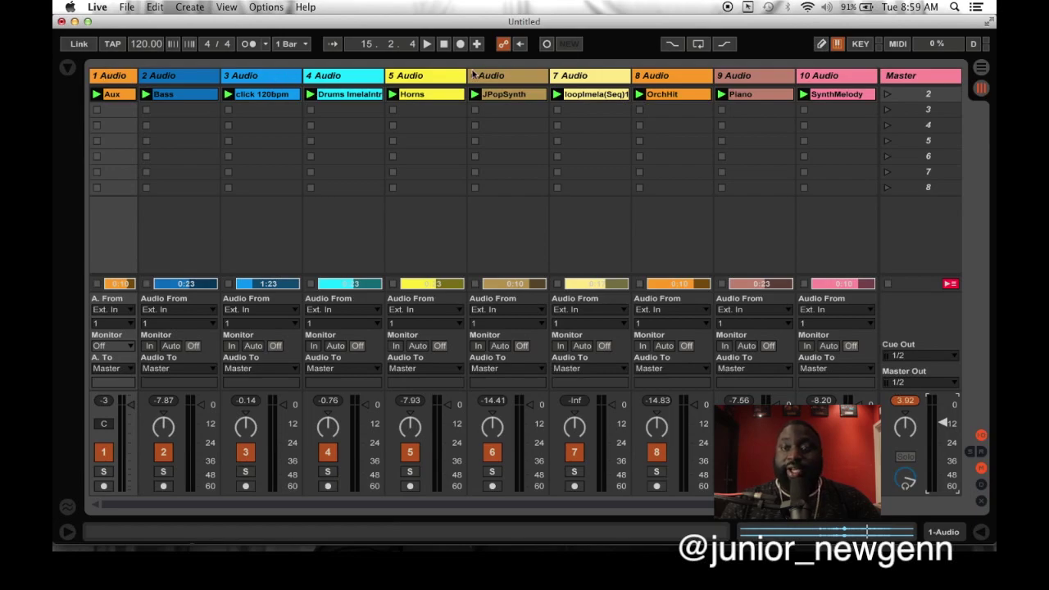
{"action": "left_click", "coordinate": [262, 94]}
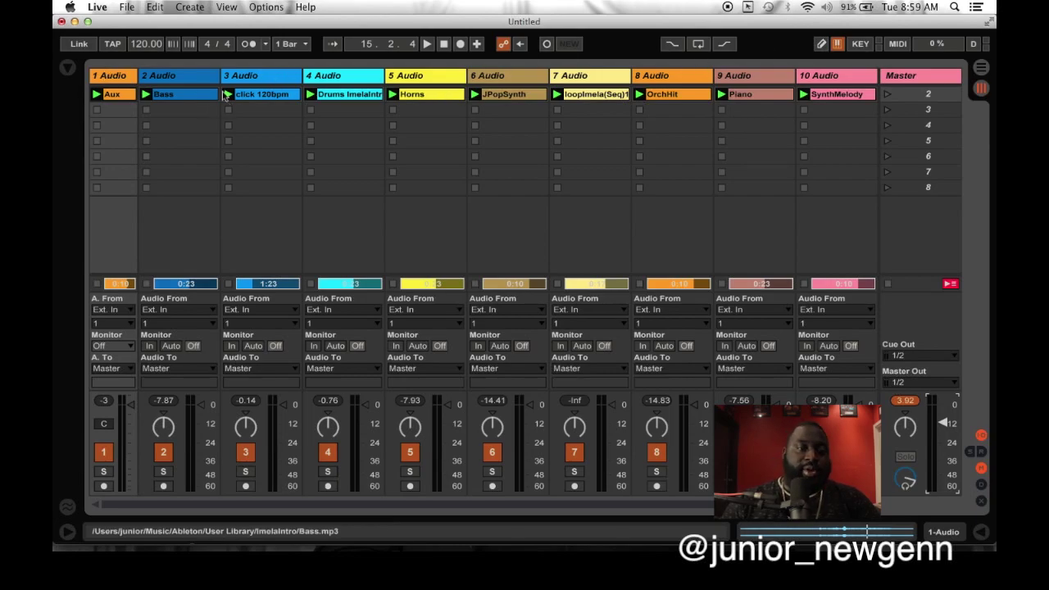
{"action": "left_click", "coordinate": [171, 123]}
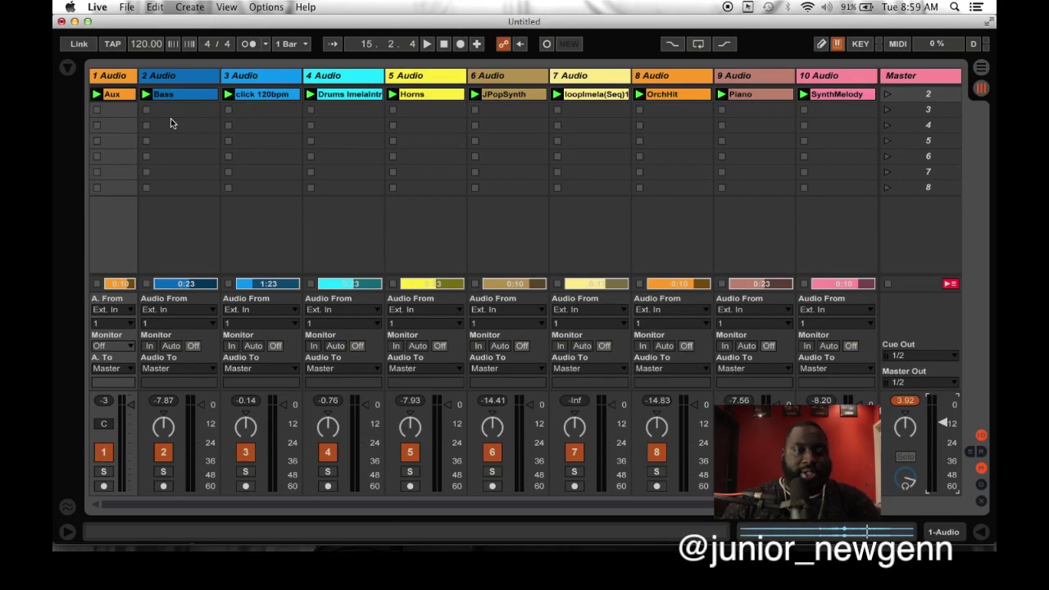
Step: Rename the first two audio tracks Aux and Bass to match their clips
{"action": "left_click", "coordinate": [116, 77]}
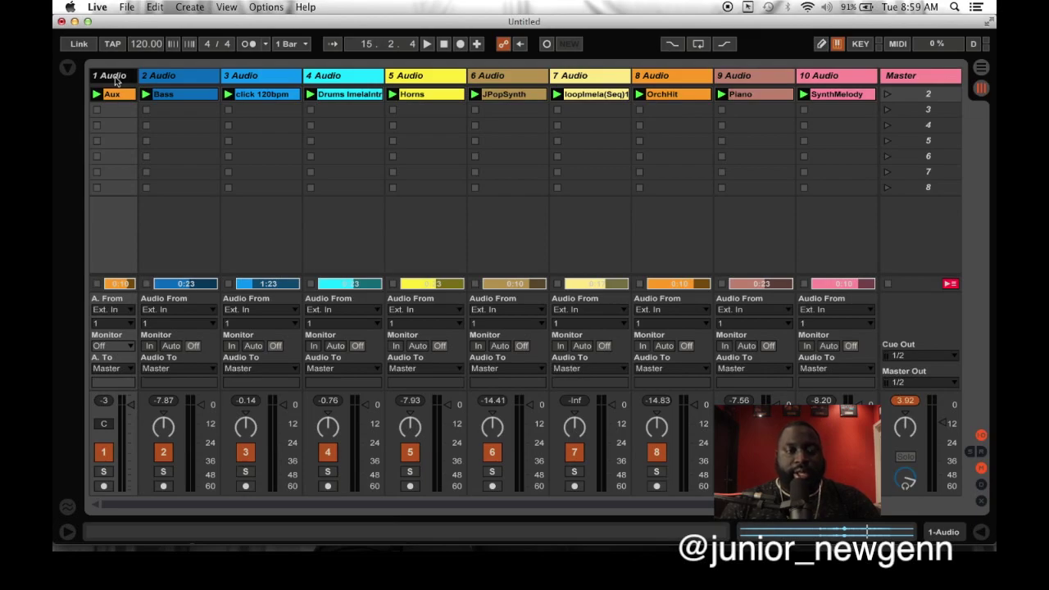
{"action": "right_click", "coordinate": [116, 79]}
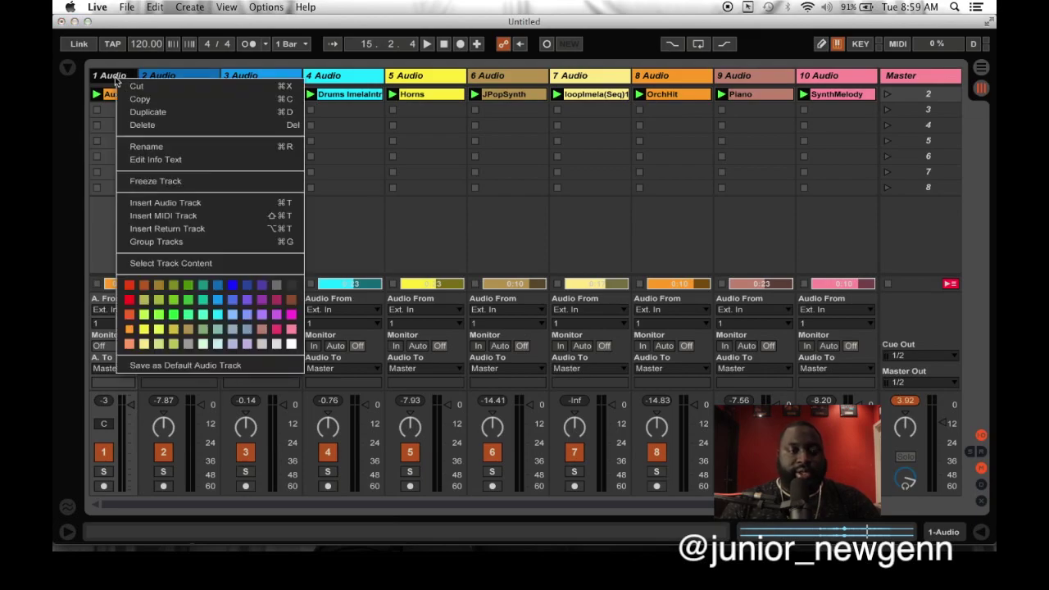
{"action": "left_click", "coordinate": [213, 147]}
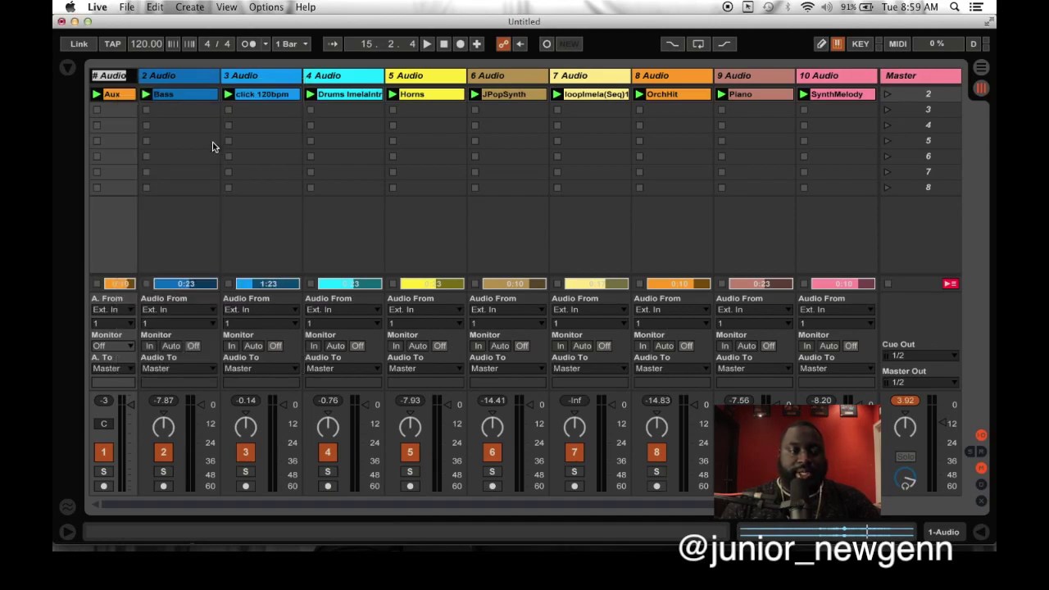
{"action": "type", "text": "Aux"}
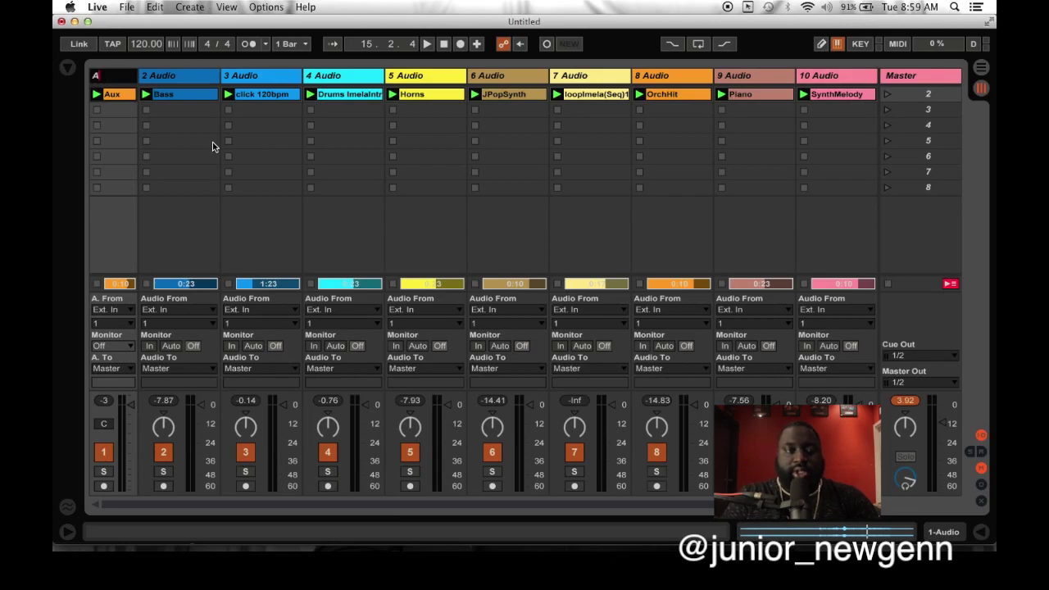
{"action": "left_click", "coordinate": [169, 78]}
{"action": "key", "text": "super+r"}
{"action": "type", "text": "Bass"}
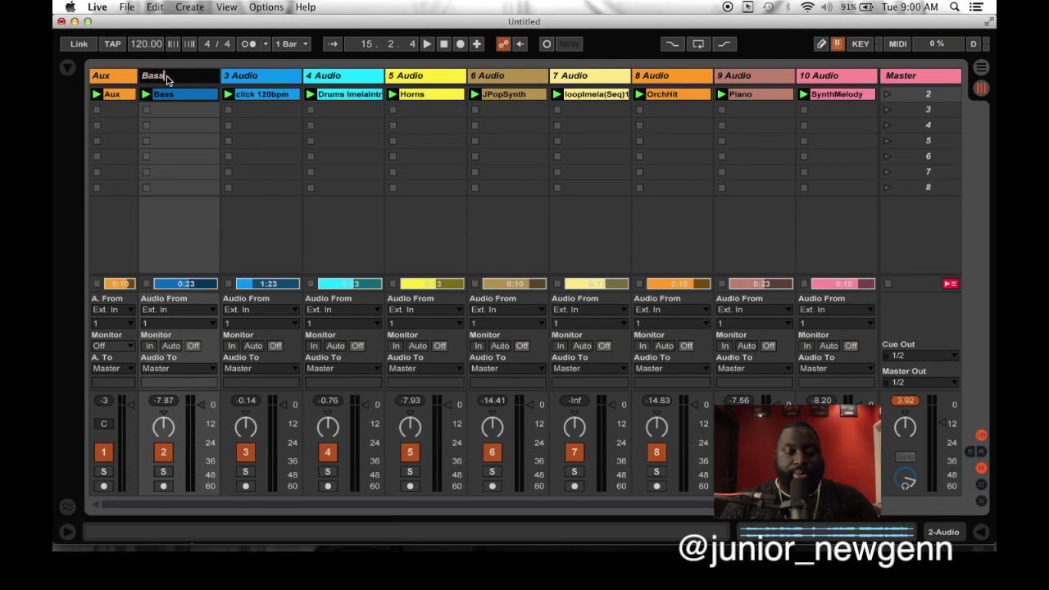
Step: Rename audio tracks 3, 4 and 5 as Click, Drums and Horns
{"action": "key", "text": "Tab"}
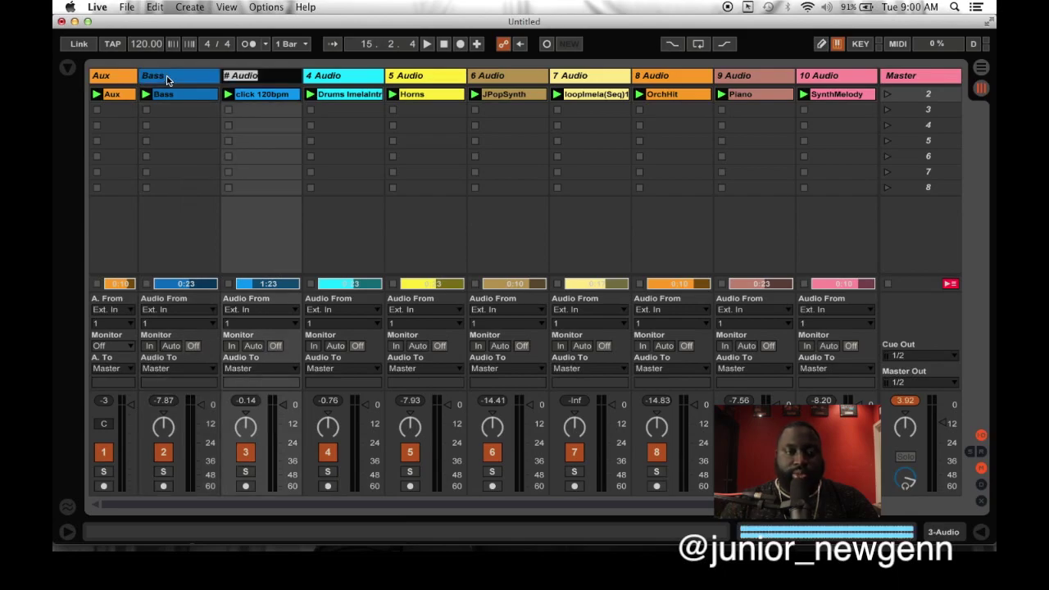
{"action": "type", "text": "Click"}
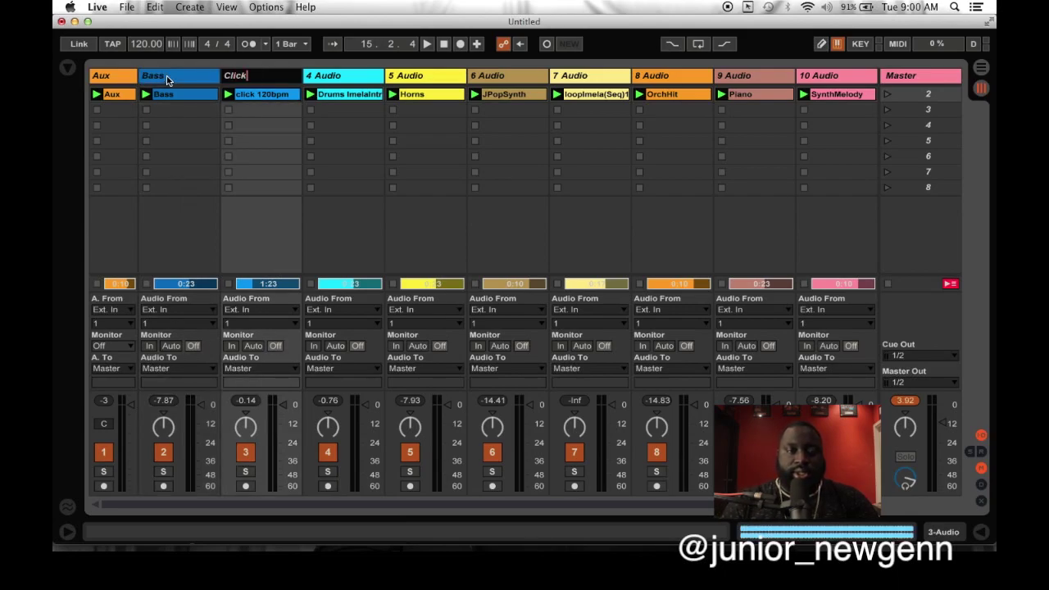
{"action": "key", "text": "Tab"}
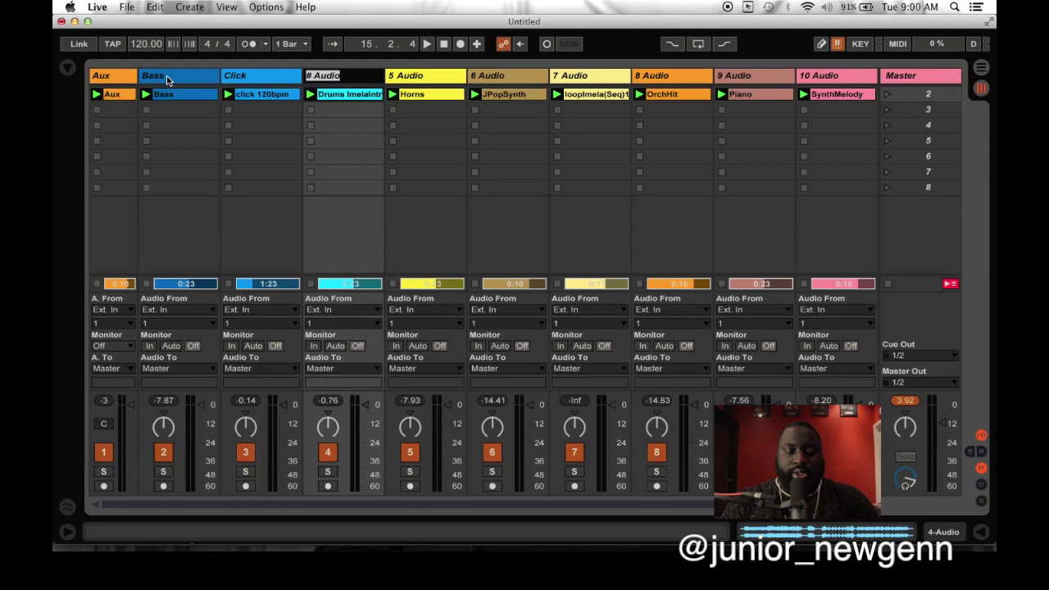
{"action": "type", "text": "Drums"}
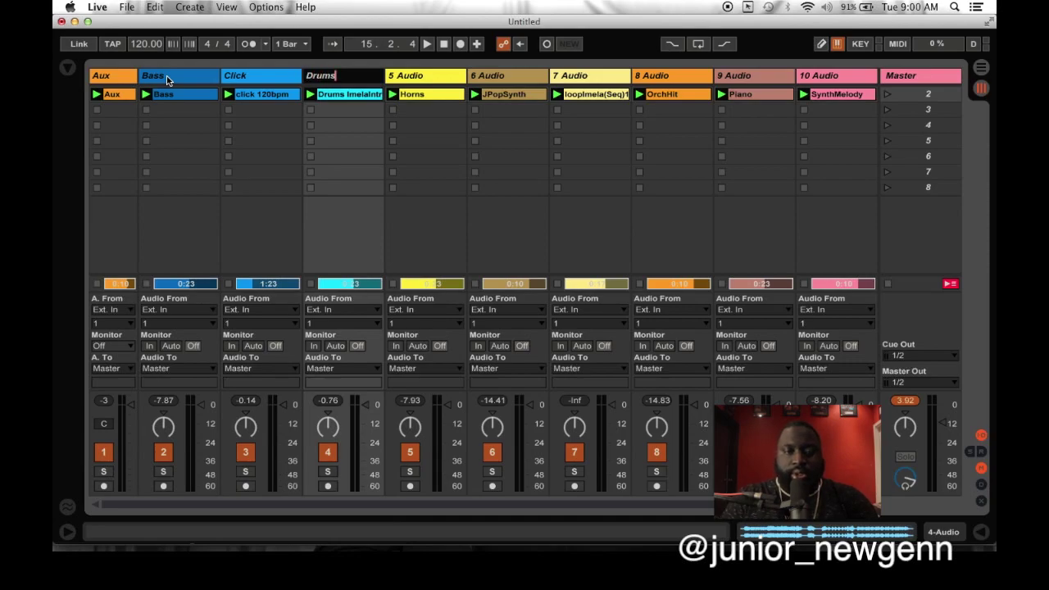
{"action": "key", "text": "Tab"}
{"action": "type", "text": "Horns"}
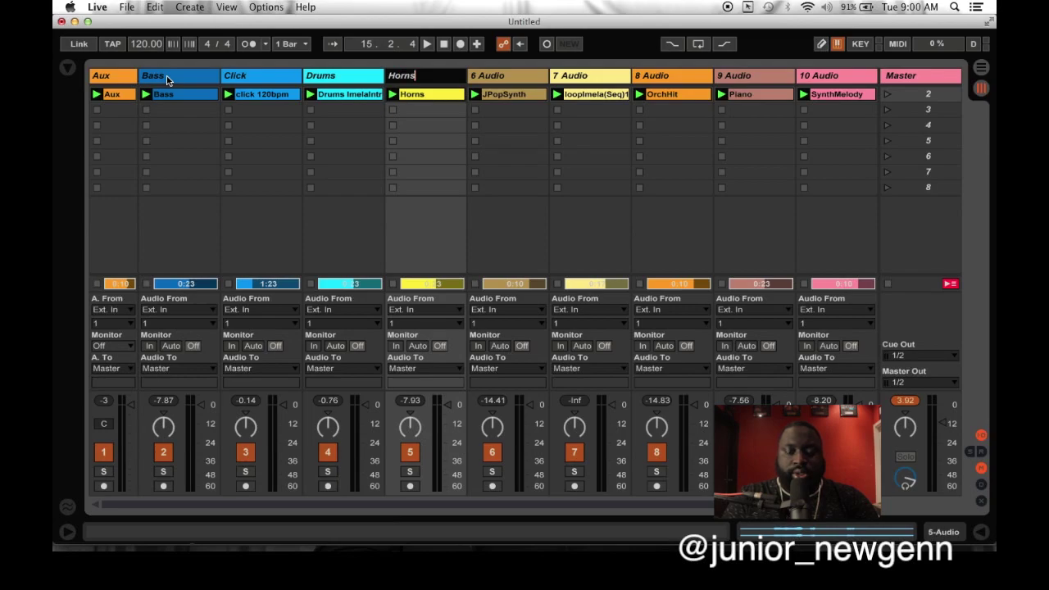
Step: Rename the JPopSynth clip's track SYnth and the loopImela(Seq) clip's track Loop
{"action": "key", "text": "Tab"}
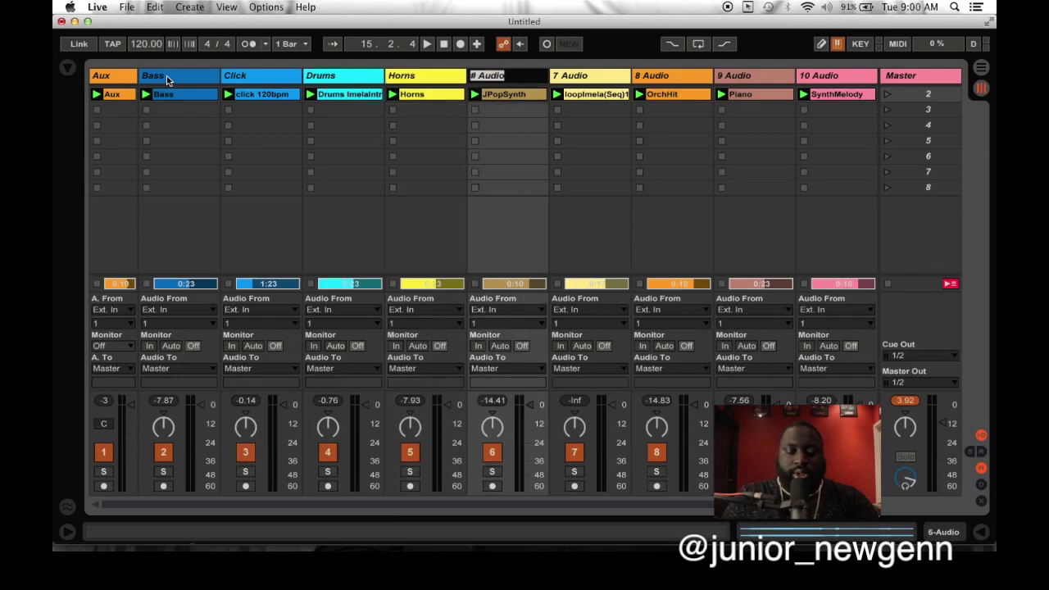
{"action": "type", "text": "SYnth"}
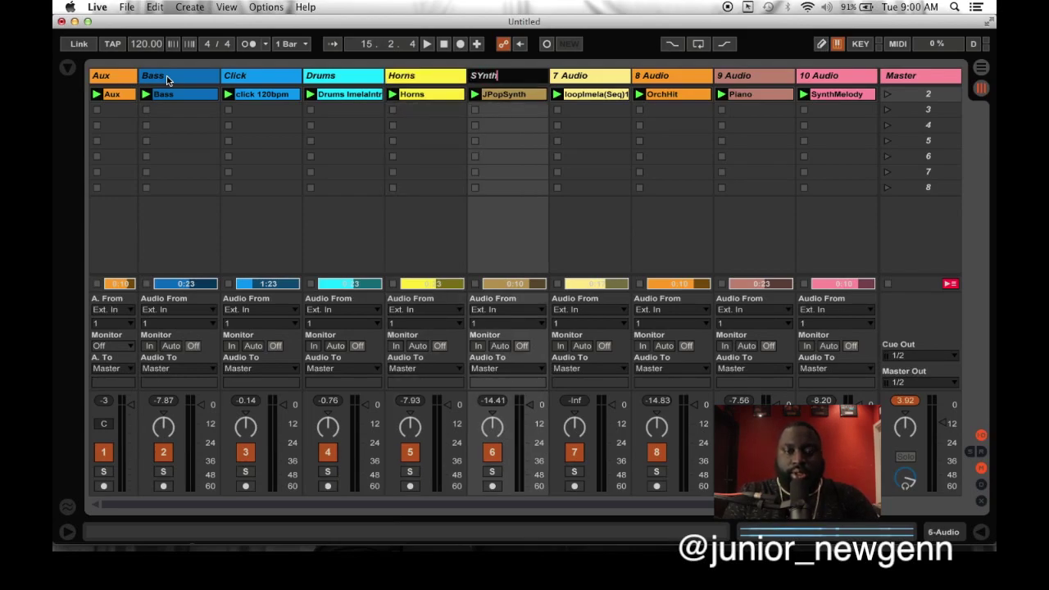
{"action": "key", "text": "Tab"}
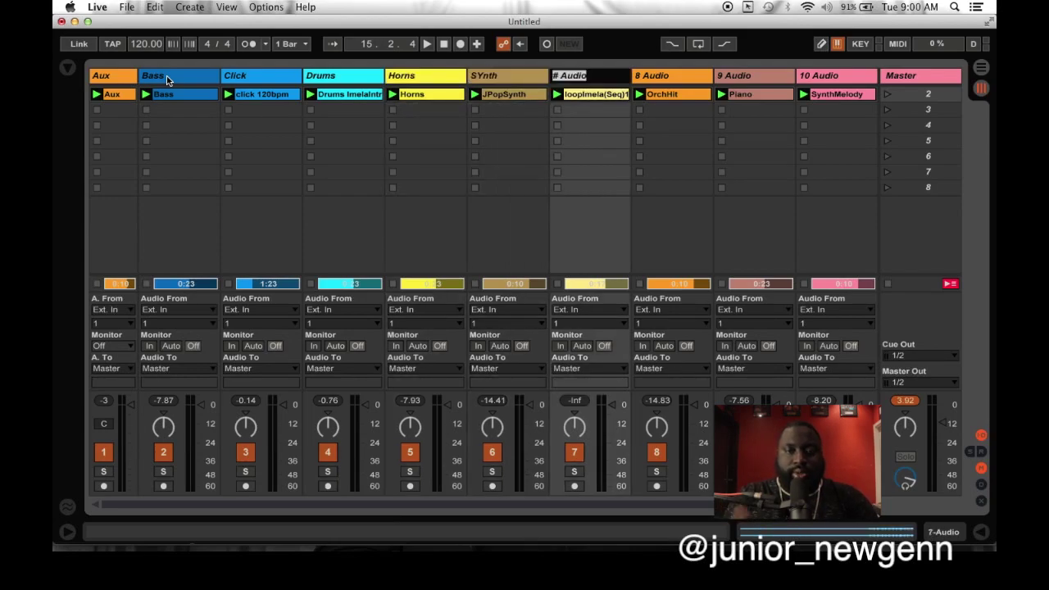
{"action": "type", "text": "Loo["}
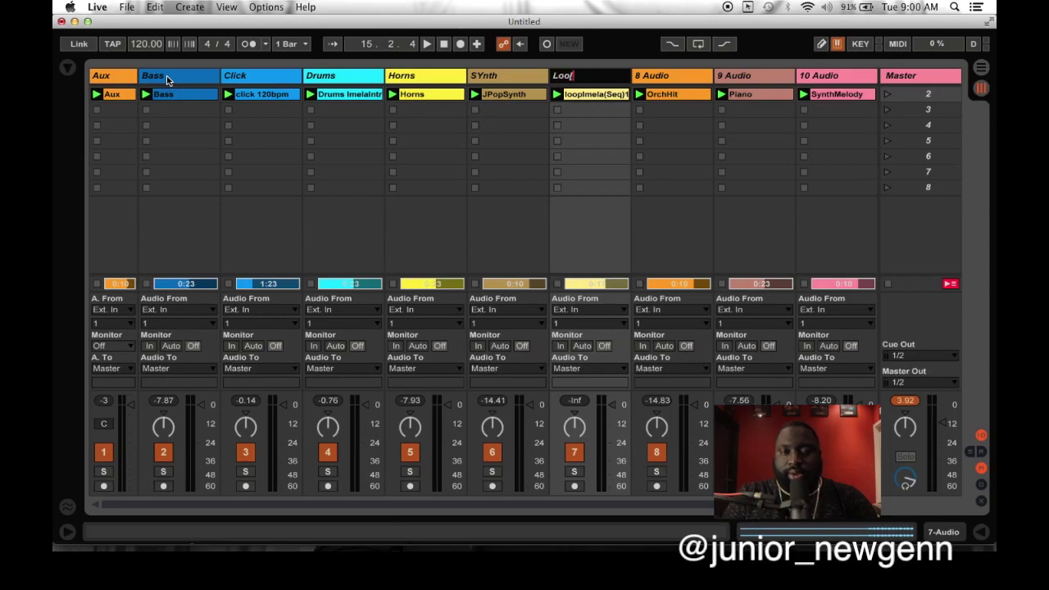
{"action": "key", "text": "Tab"}
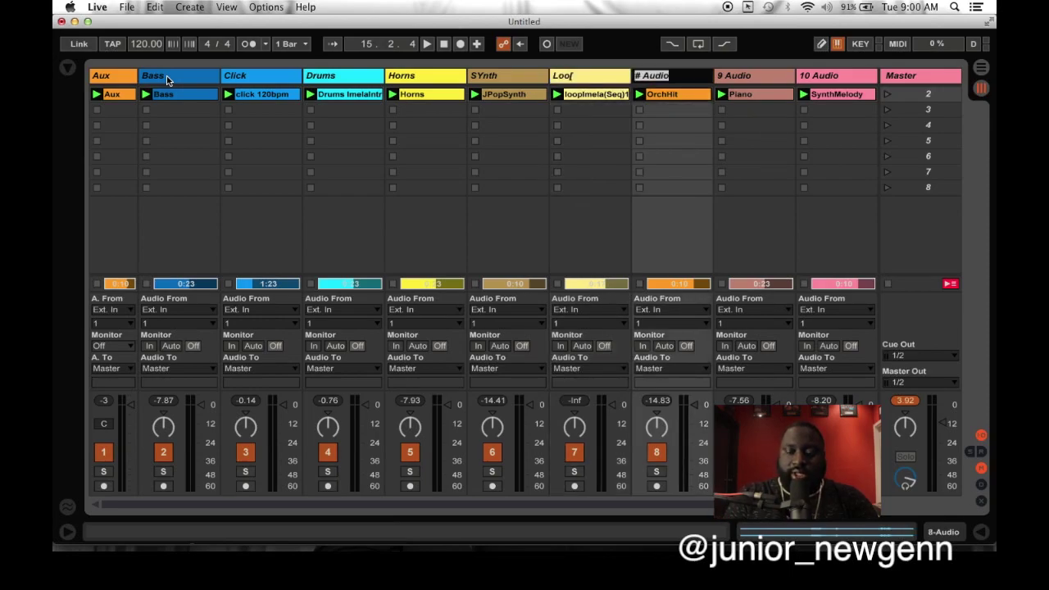
{"action": "key", "text": "shift+Tab"}
{"action": "key", "text": "Right"}
{"action": "key", "text": "BackSpace"}
{"action": "type", "text": "p"}
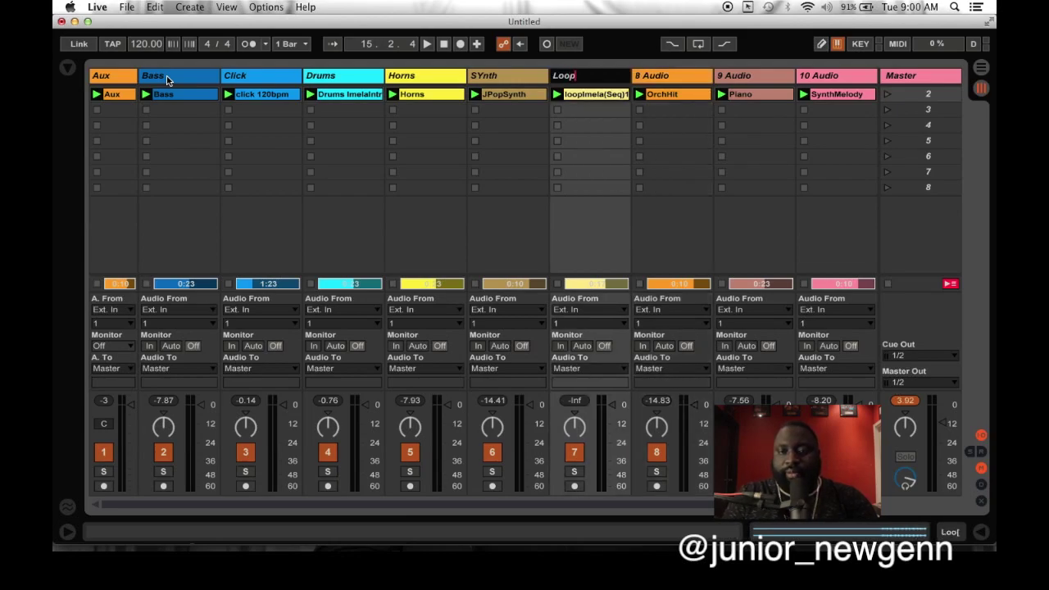
{"action": "key", "text": "Tab"}
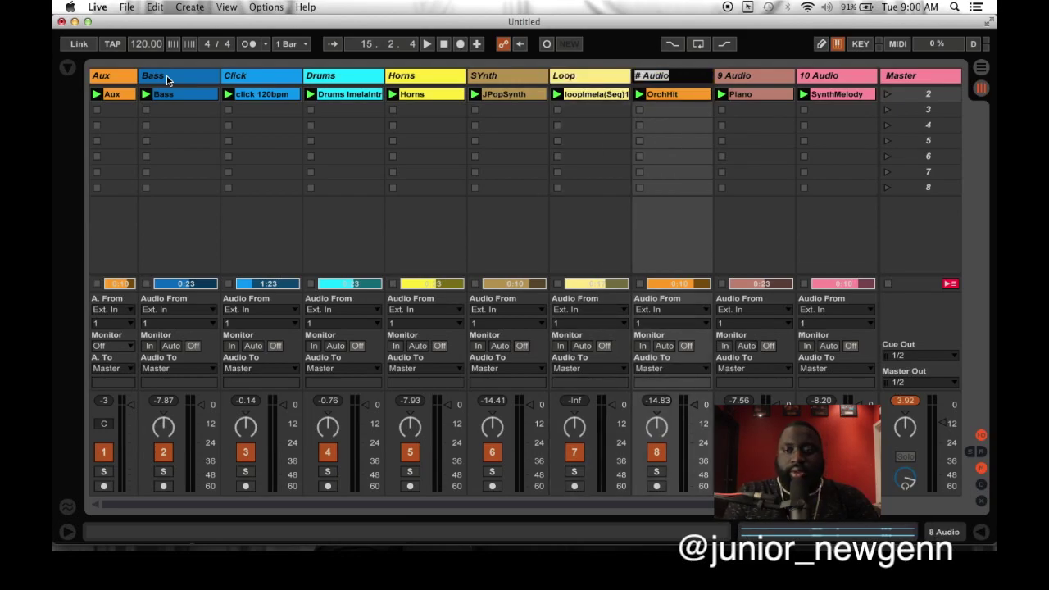
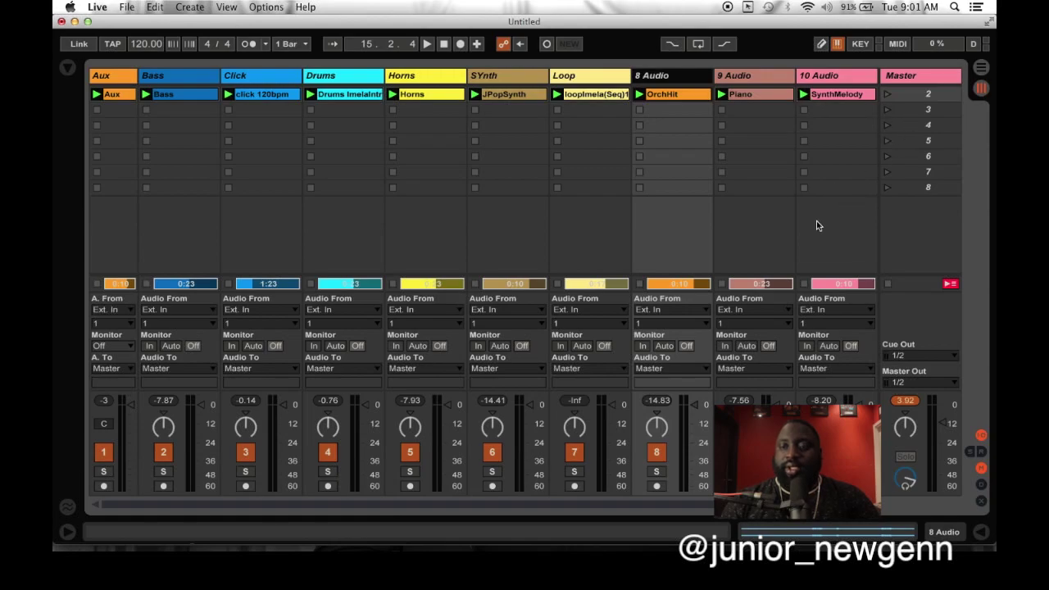
Step: Rename scene 2 as "Intro 120bpm 4/4" so that it stores the song's tempo and time signature
{"action": "left_click", "coordinate": [927, 96]}
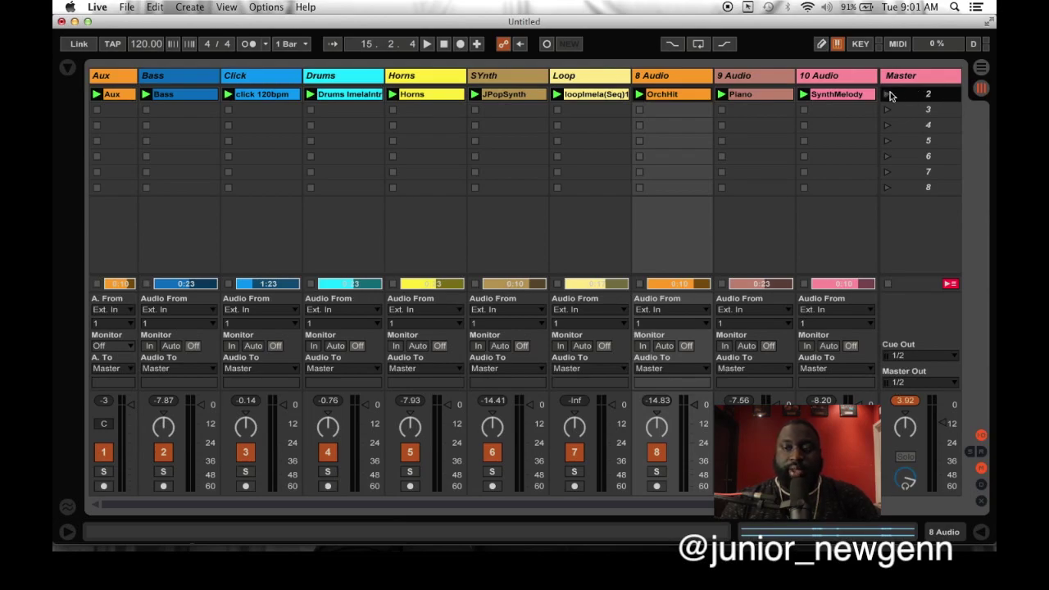
{"action": "key", "text": "super+r"}
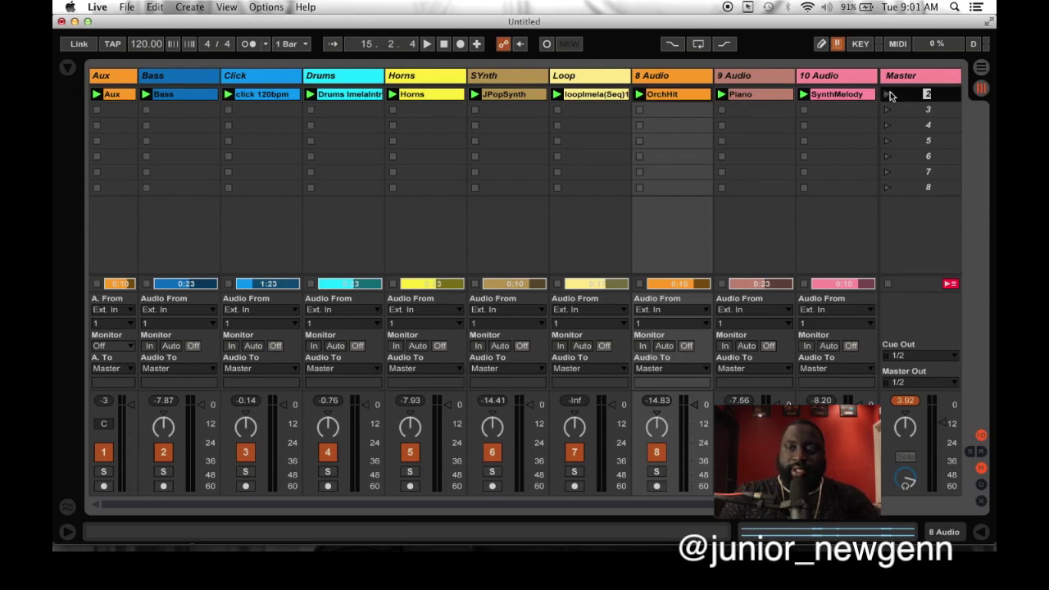
{"action": "type", "text": "Intr"}
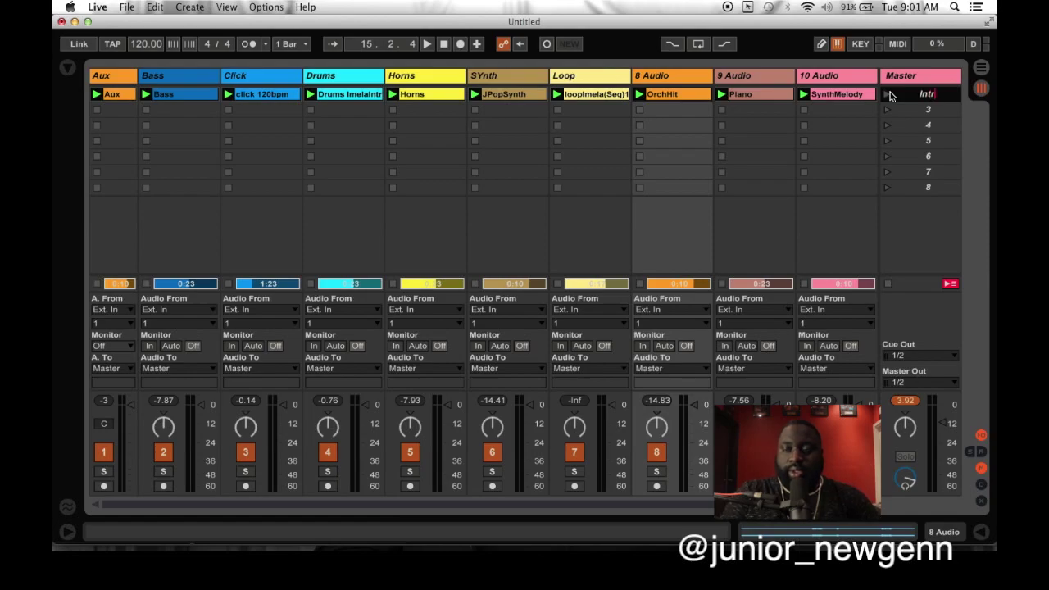
{"action": "type", "text": "o"}
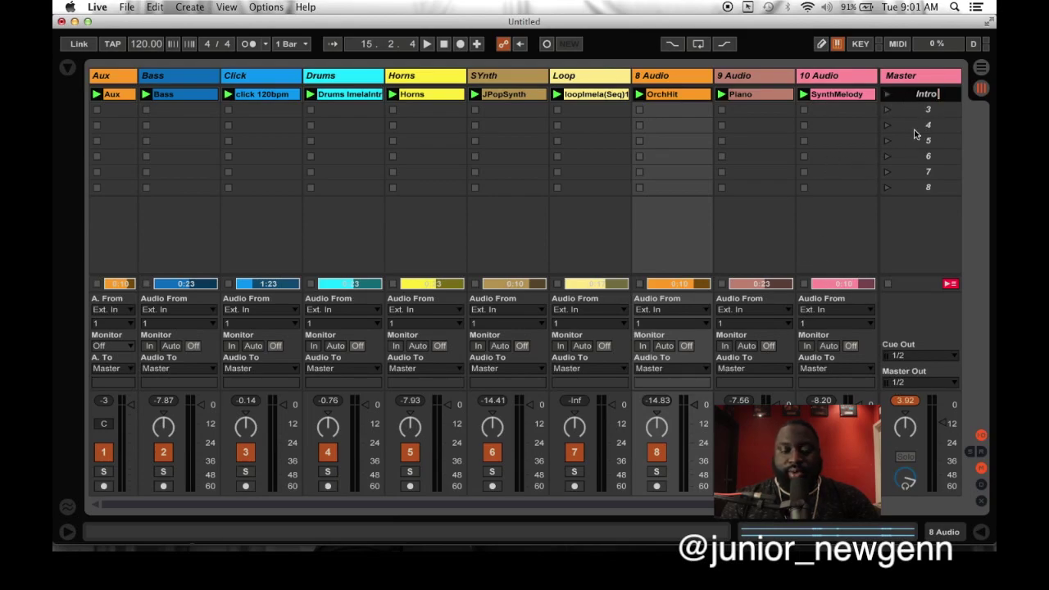
{"action": "type", "text": "12"}
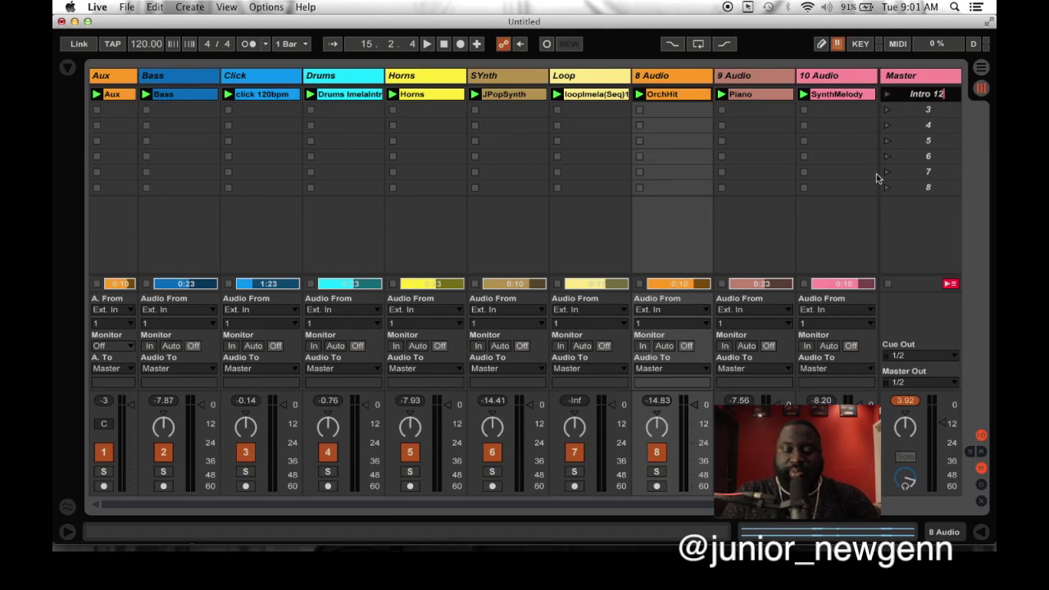
{"action": "type", "text": "0bpm"}
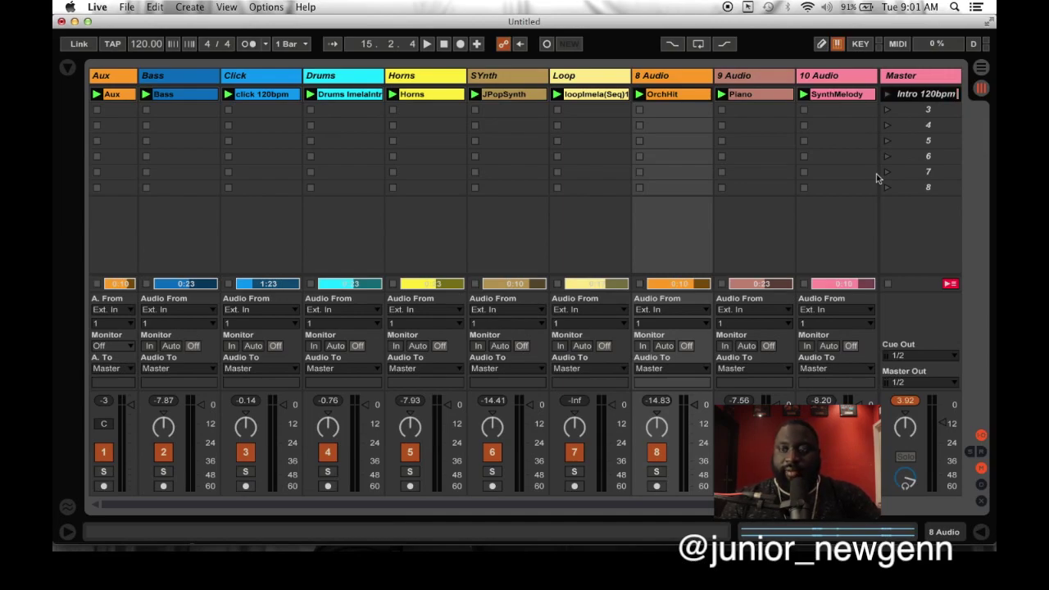
{"action": "type", "text": " 4/4"}
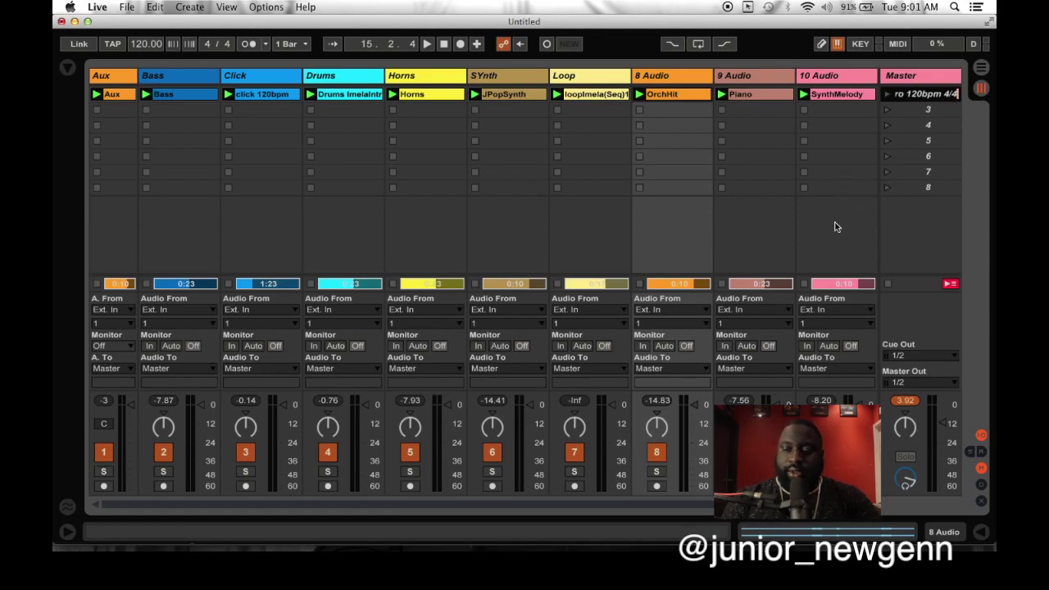
{"action": "key", "text": "Return"}
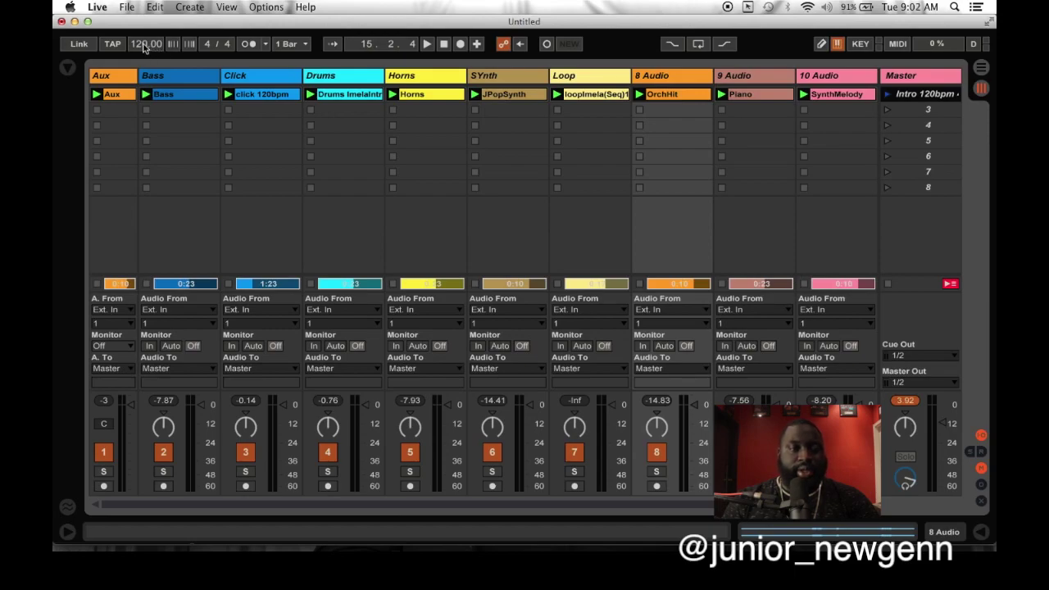
Step: Test the Intro scene's tempo recall from a song tempo of 95 BPM, and lower the Master volume to about -25.3 dB
{"action": "left_click_drag", "start_coordinate": [144, 47], "coordinate": [143, 67]}
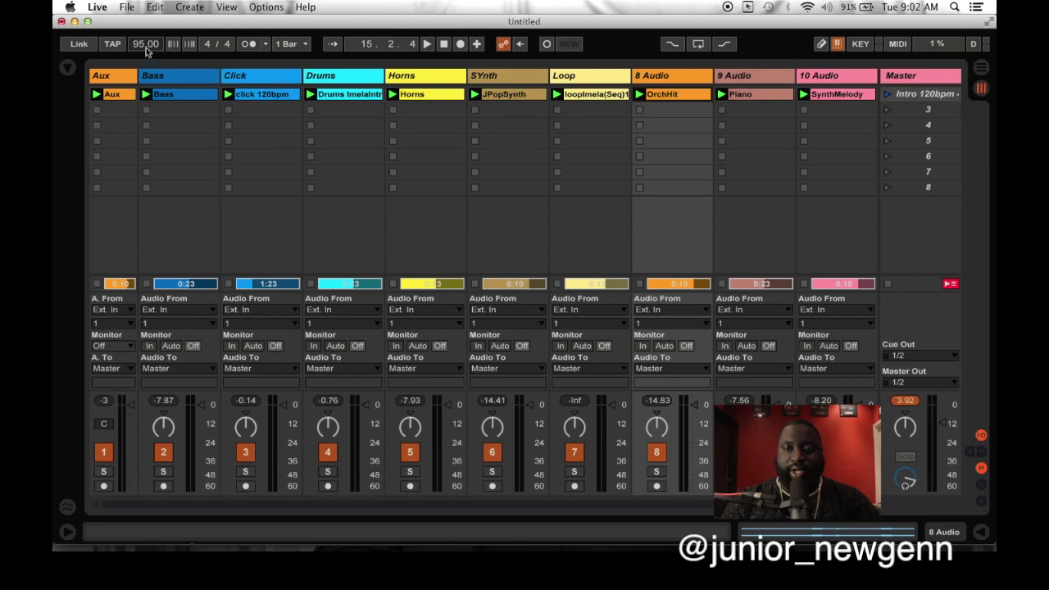
{"action": "left_click", "coordinate": [890, 96]}
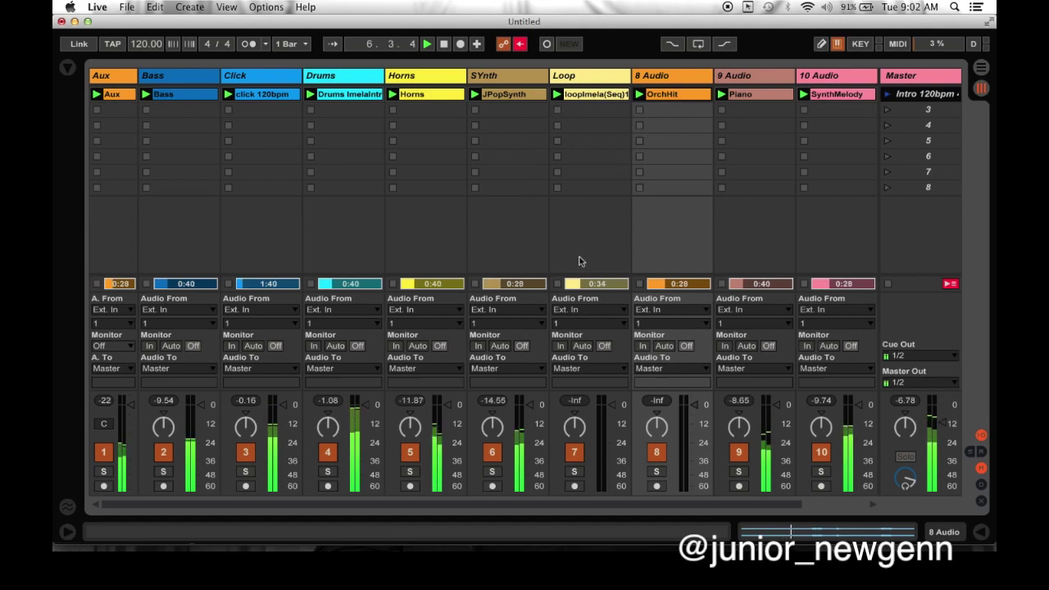
{"action": "left_click_drag", "start_coordinate": [949, 451], "coordinate": [949, 471]}
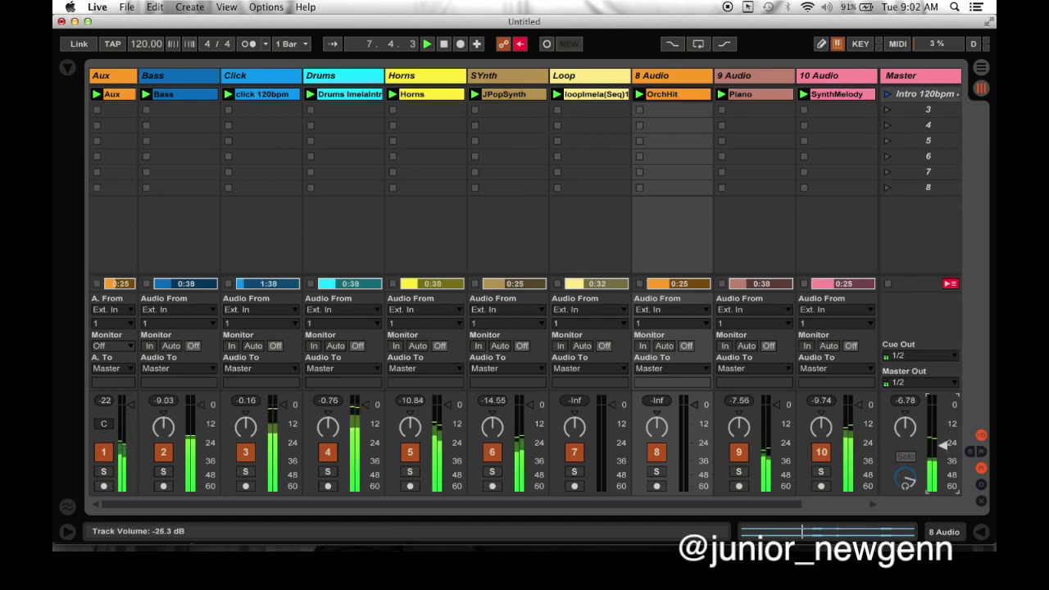
Step: Show the loopImela(Seq) clip's sample settings, turn on Warp and set the segment BPM to 120
{"action": "double_click", "coordinate": [603, 96]}
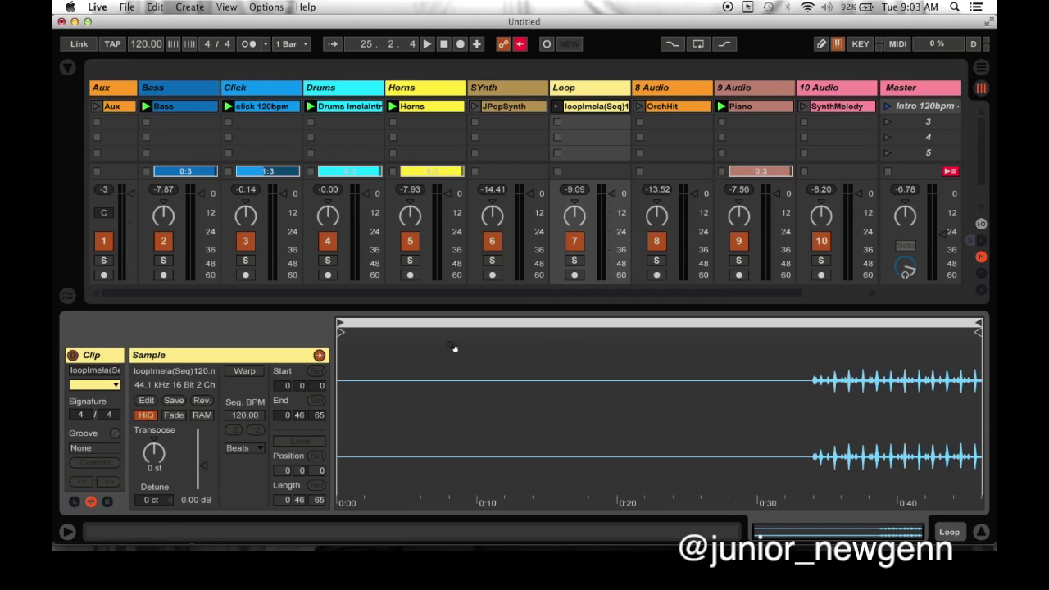
{"action": "left_click", "coordinate": [244, 373]}
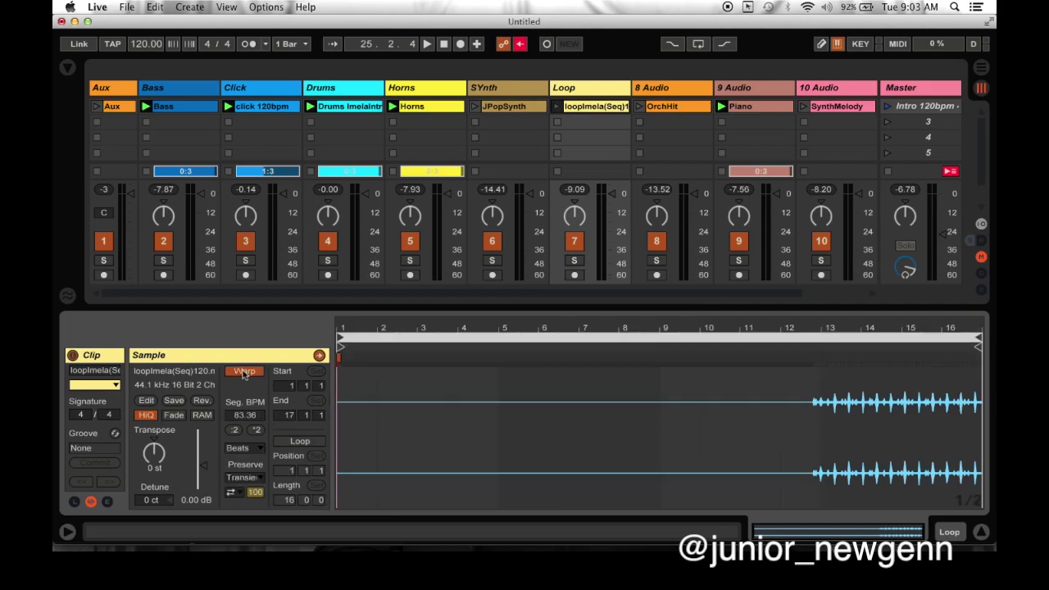
{"action": "left_click", "coordinate": [246, 416]}
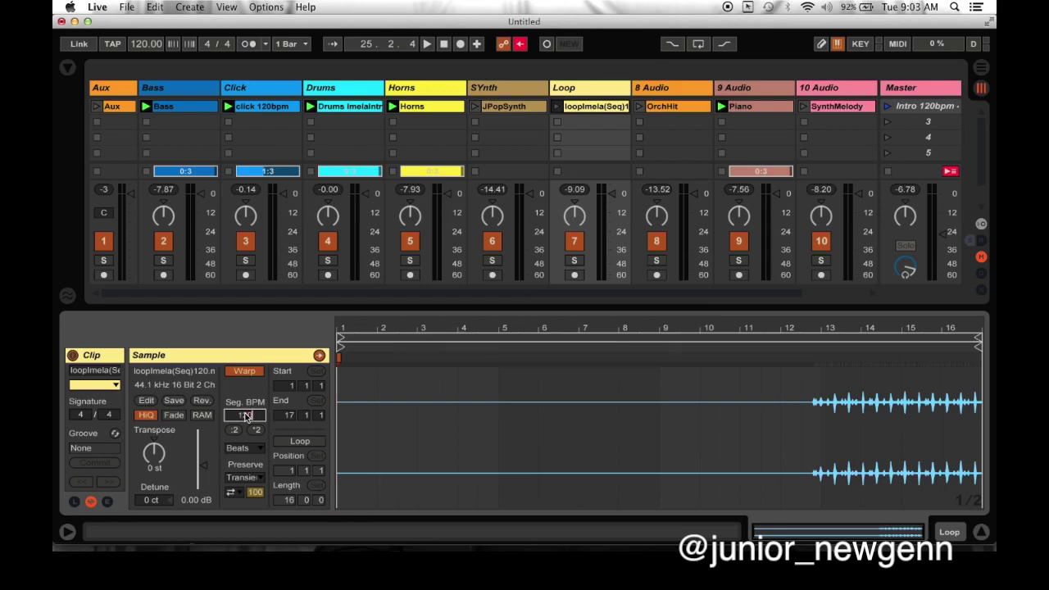
{"action": "type", "text": "120"}
{"action": "key", "text": "Return"}
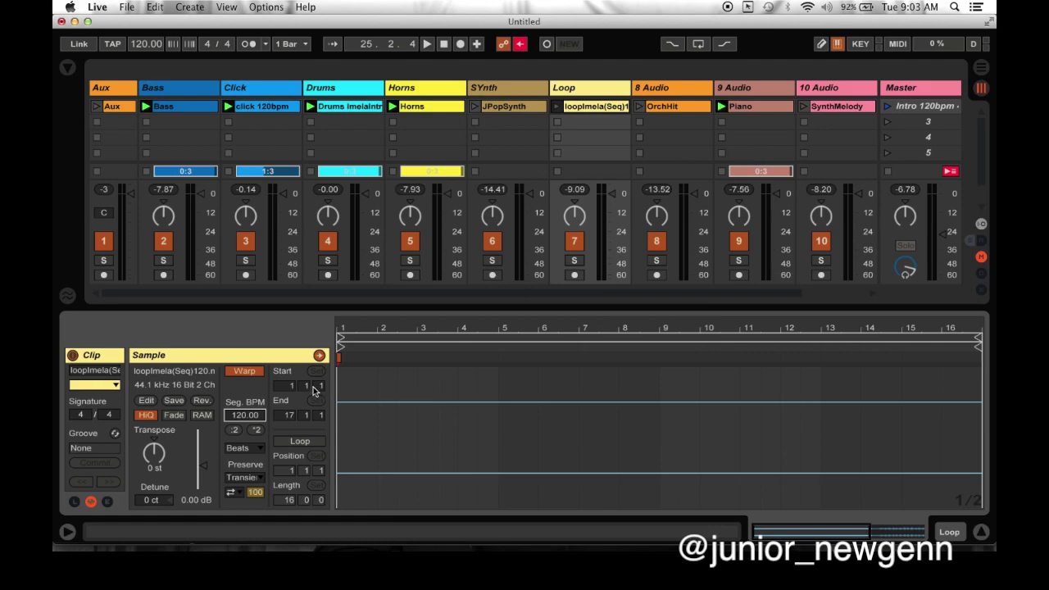
Step: Turn on looping for the loopImela(Seq) clip and set the loop from 19.1.1 to 24.1.1, a length of 5 bars
{"action": "left_click", "coordinate": [715, 421]}
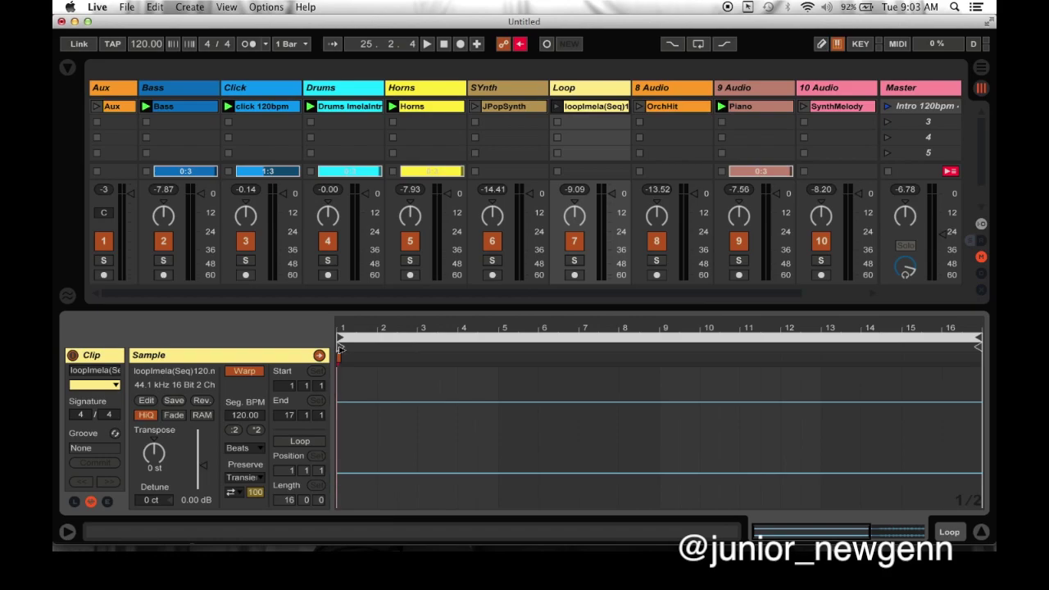
{"action": "scroll", "coordinate": [392, 365], "scroll_direction": "right", "scroll_amount": 3}
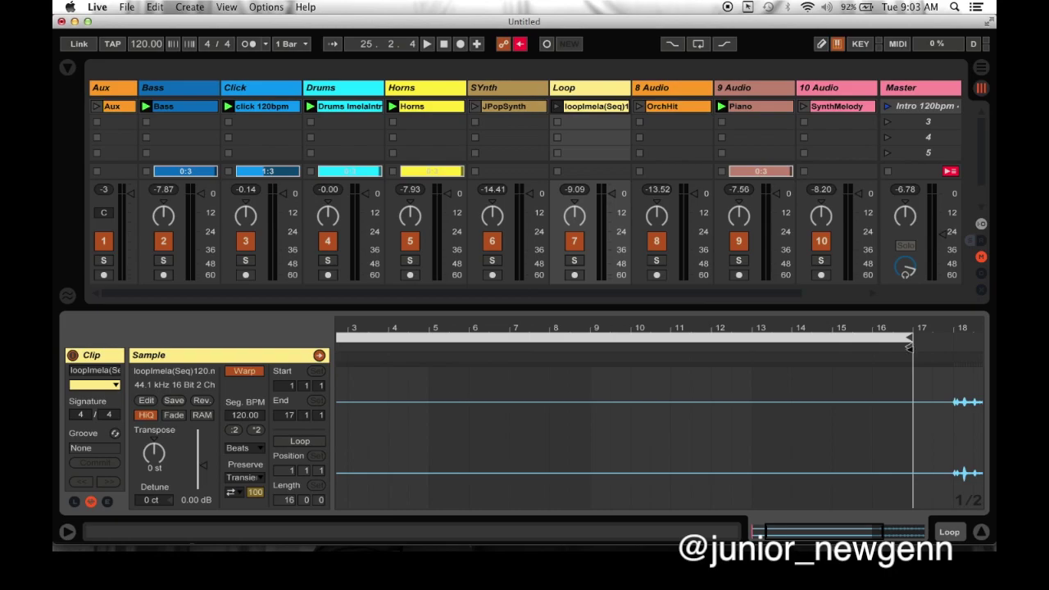
{"action": "scroll", "coordinate": [853, 349], "scroll_direction": "left", "scroll_amount": 3}
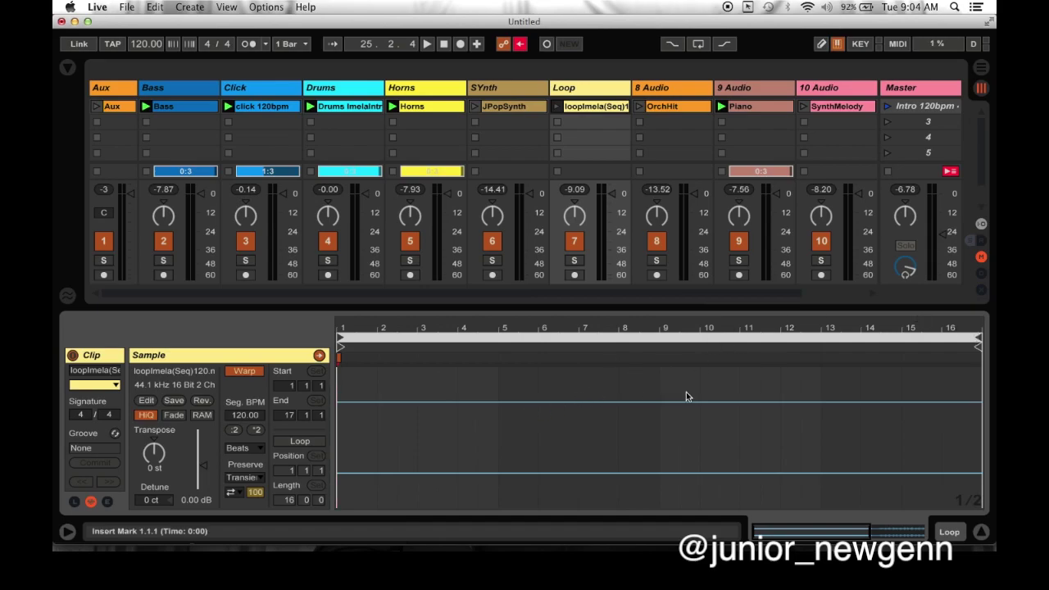
{"action": "scroll", "coordinate": [687, 397], "scroll_direction": "right", "scroll_amount": 5}
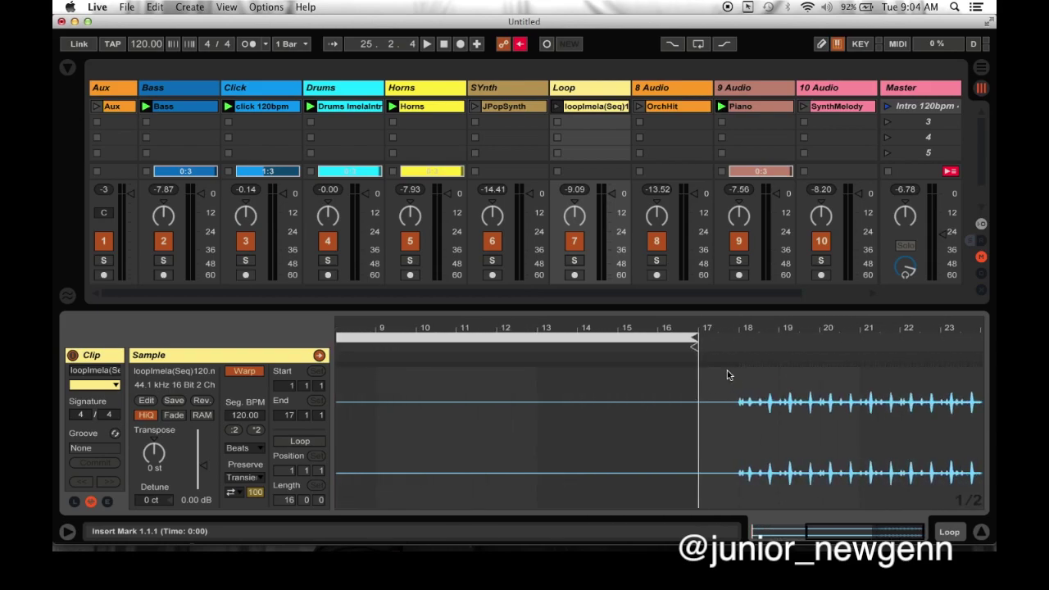
{"action": "scroll", "coordinate": [732, 381], "scroll_direction": "left", "scroll_amount": 4}
{"action": "scroll", "coordinate": [499, 423], "scroll_direction": "left", "scroll_amount": 2}
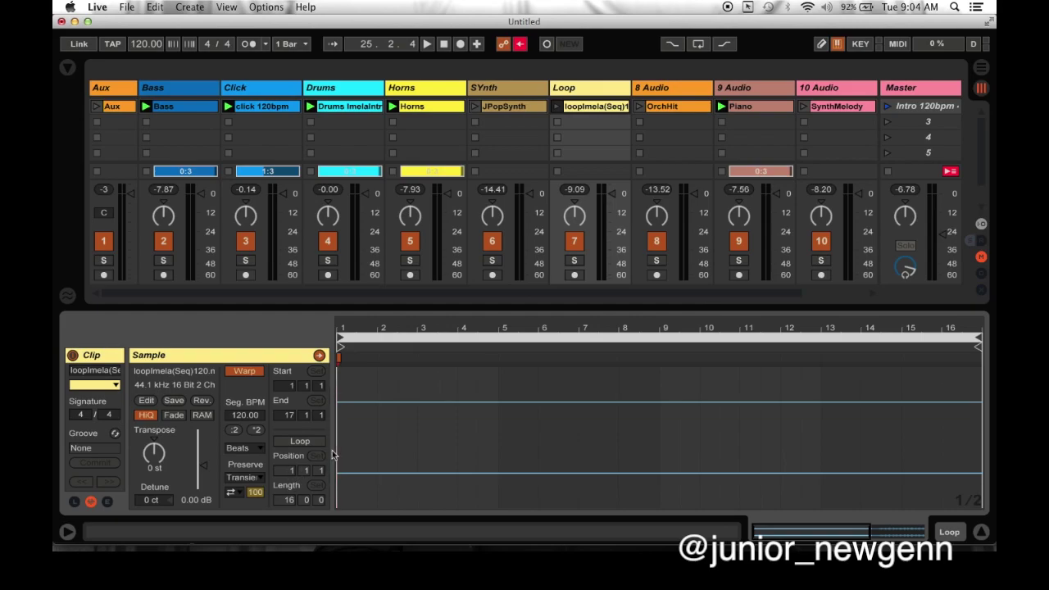
{"action": "left_click", "coordinate": [301, 442]}
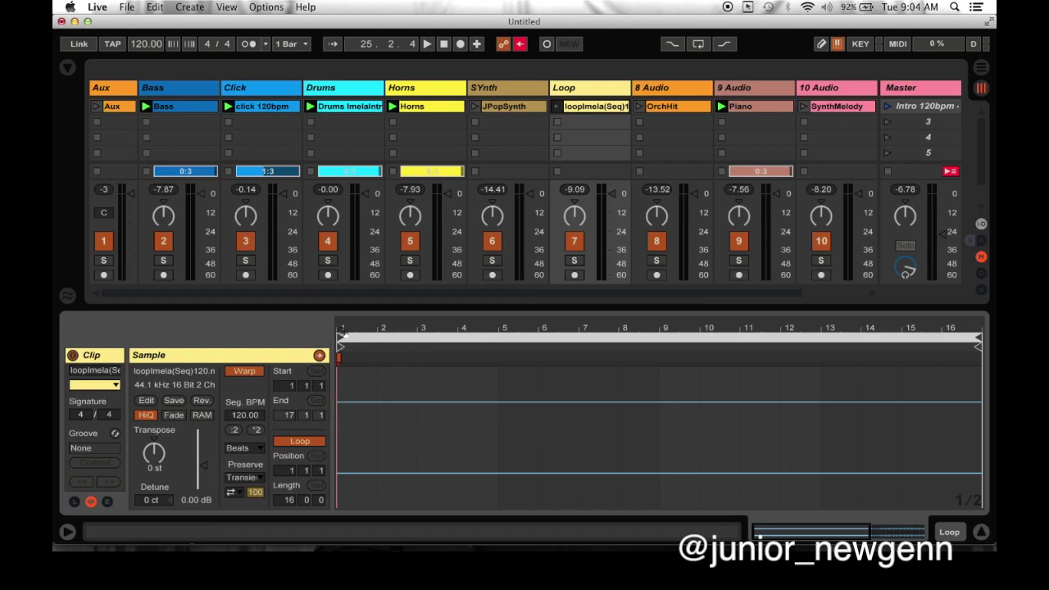
{"action": "left_click", "coordinate": [341, 334]}
{"action": "left_click_drag", "start_coordinate": [341, 333], "coordinate": [743, 383]}
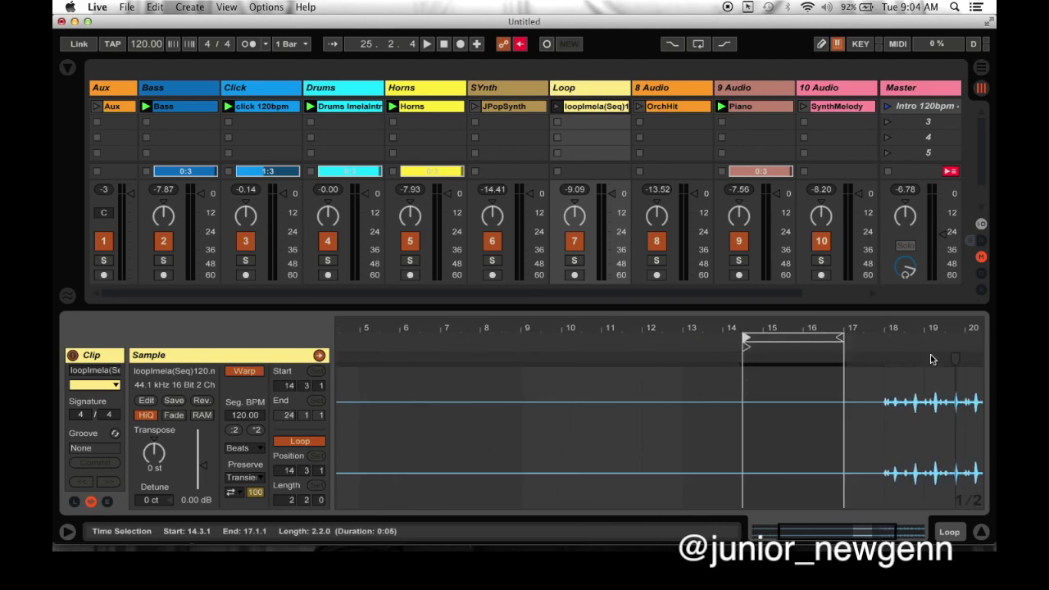
{"action": "left_click_drag", "start_coordinate": [841, 338], "coordinate": [994, 337]}
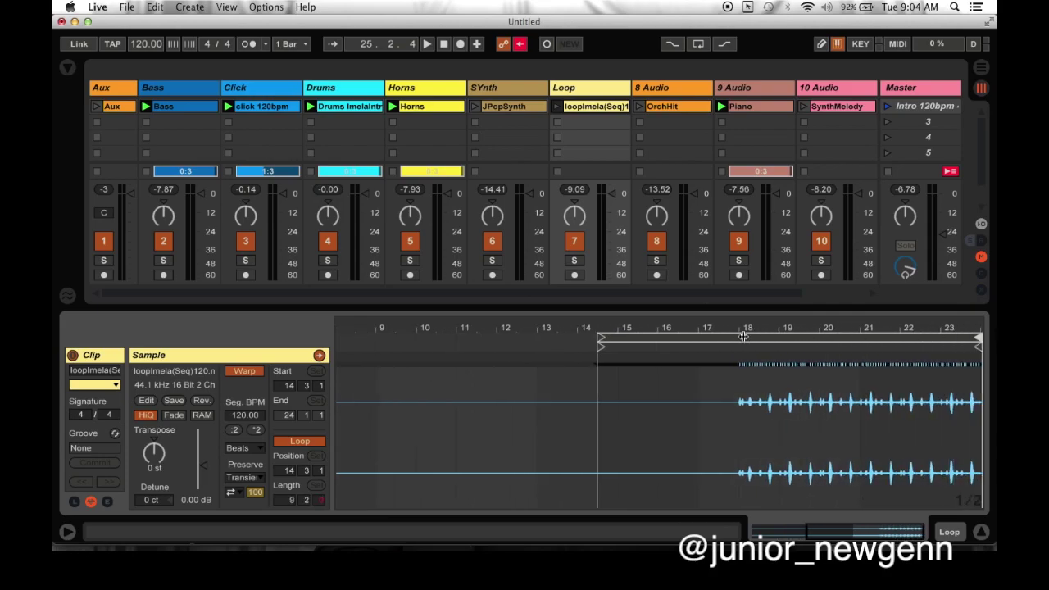
{"action": "left_click_drag", "start_coordinate": [601, 338], "coordinate": [781, 349]}
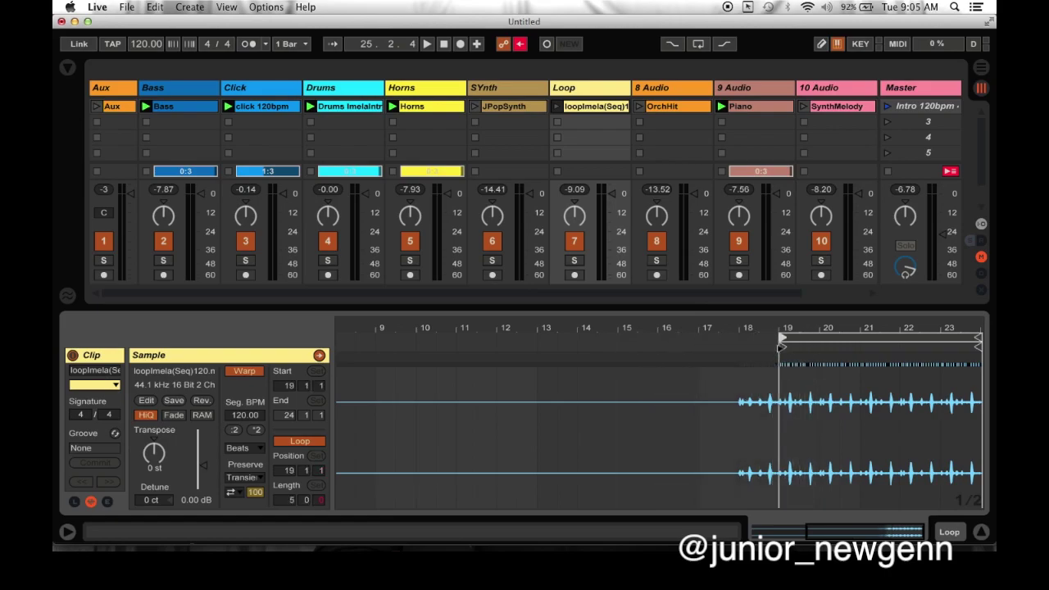
Step: Start playback and launch the loopImela(Seq) clip on the Loop track to audition the looped section
{"action": "key", "text": "space"}
{"action": "key", "text": "space"}
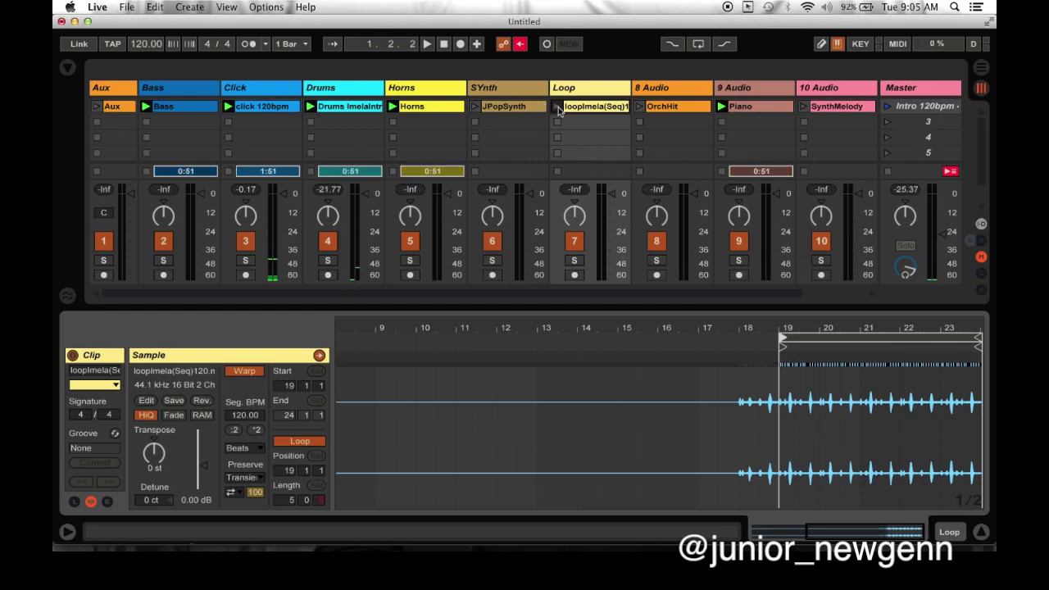
{"action": "left_click", "coordinate": [559, 108]}
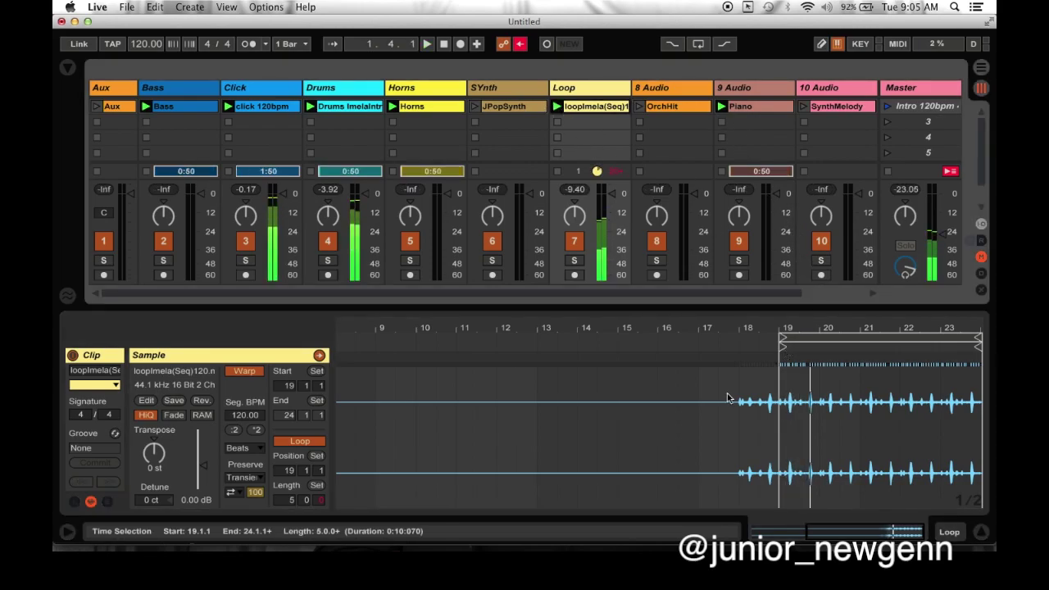
Step: Set the loopImela(Seq) clip's start marker to 1.1.1 and check its start and end markers
{"action": "scroll", "coordinate": [728, 397], "scroll_direction": "left", "scroll_amount": 2}
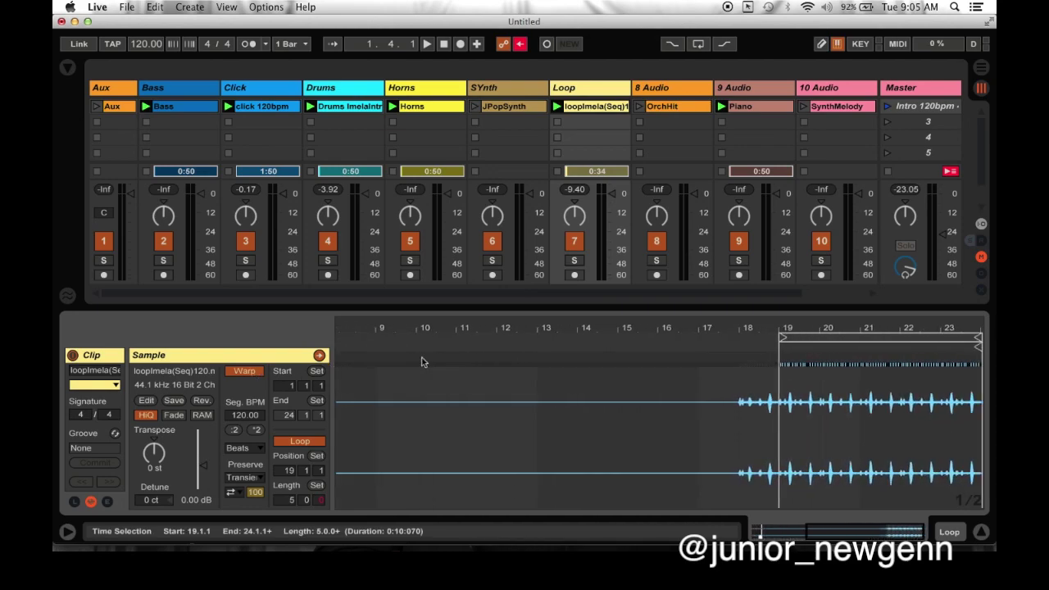
{"action": "left_click", "coordinate": [340, 348]}
{"action": "left_click", "coordinate": [339, 348]}
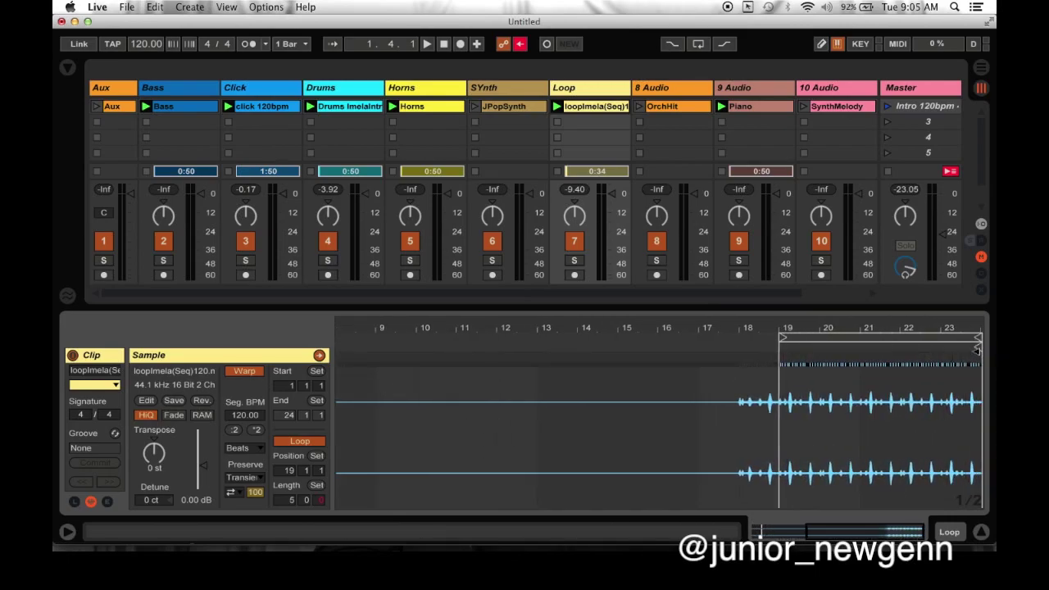
{"action": "left_click", "coordinate": [978, 350]}
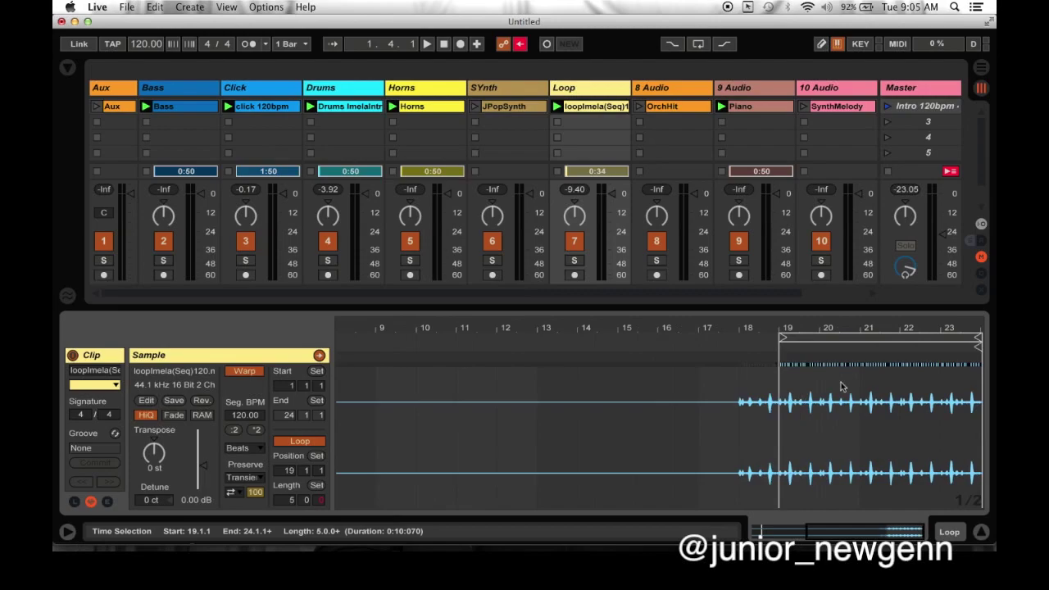
{"action": "scroll", "coordinate": [841, 382], "scroll_direction": "left", "scroll_amount": 10}
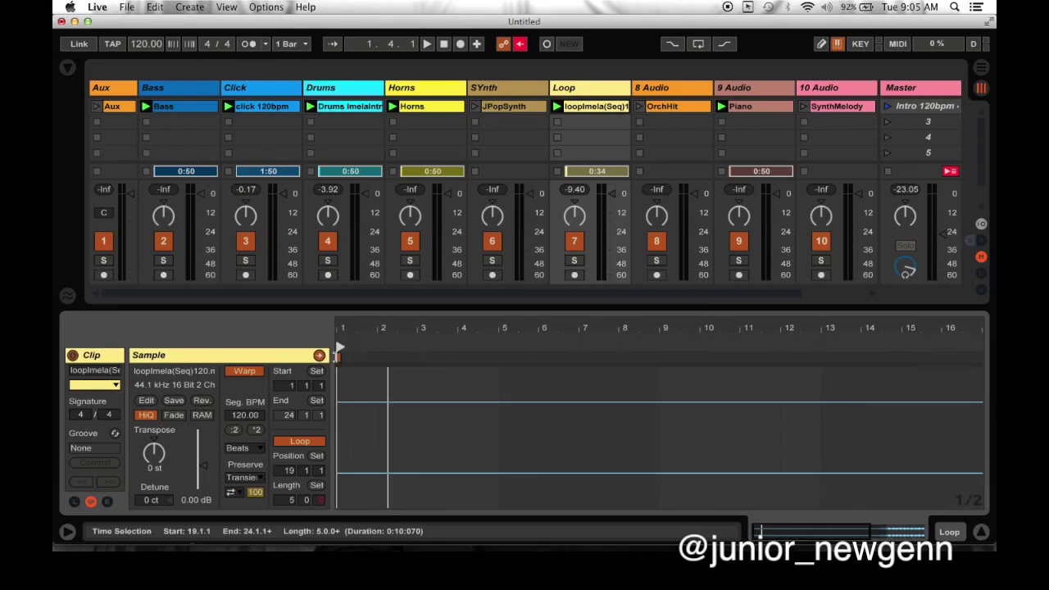
{"action": "left_click", "coordinate": [340, 355]}
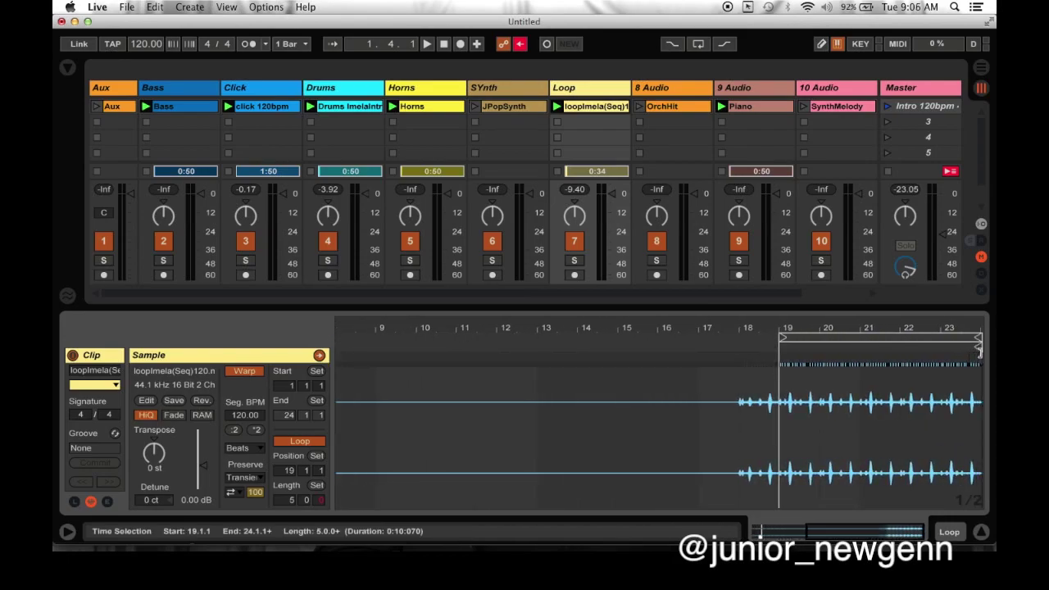
{"action": "left_click", "coordinate": [979, 349]}
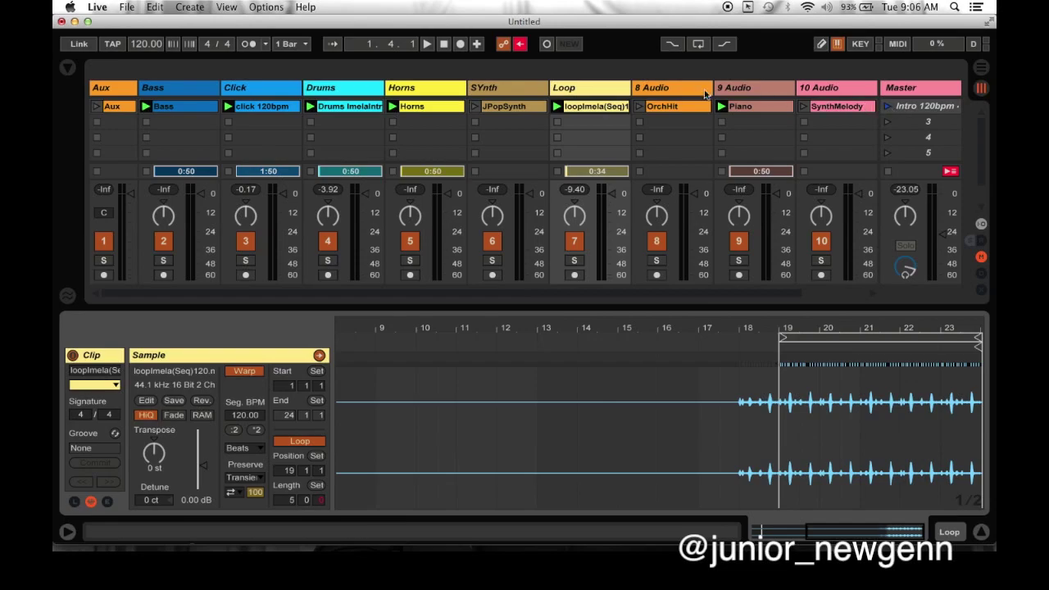
Step: Launch the Intro 120bpm scene, check its key mapping, and select the scene to play all stems together
{"action": "left_click", "coordinate": [886, 107]}
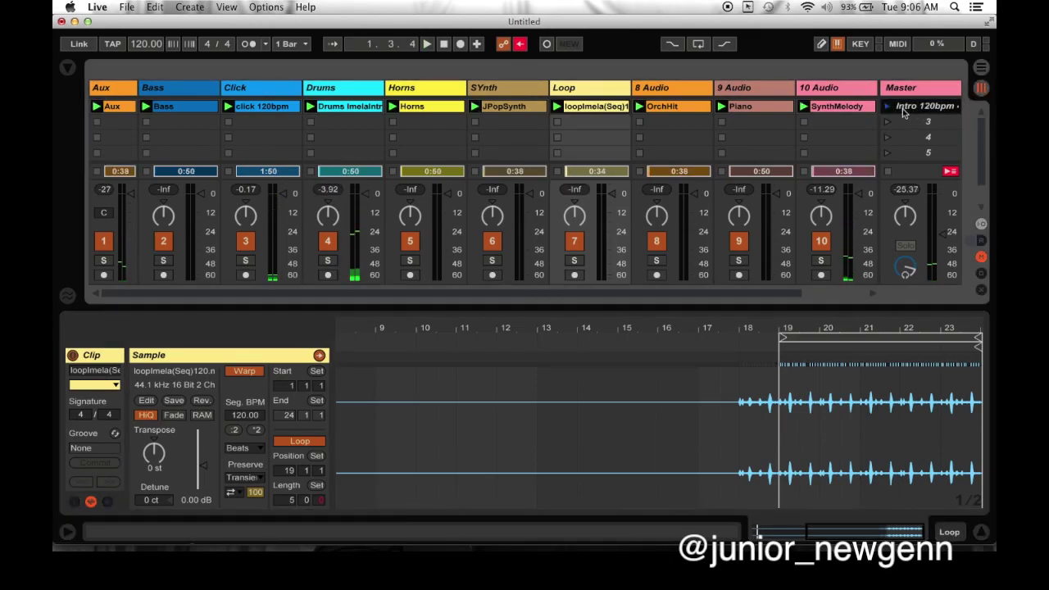
{"action": "left_click", "coordinate": [862, 46]}
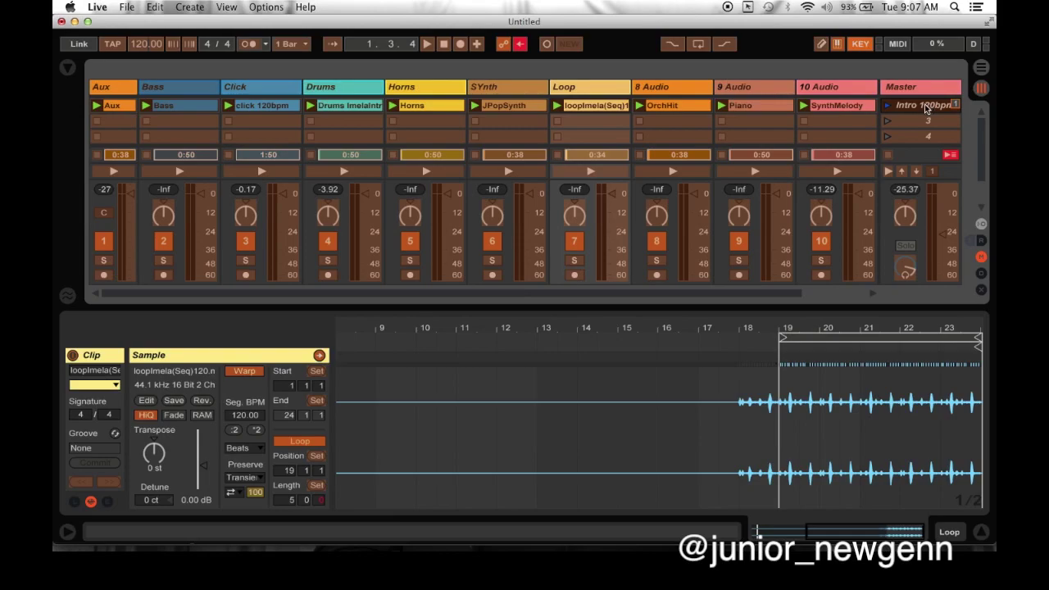
{"action": "left_click", "coordinate": [861, 45]}
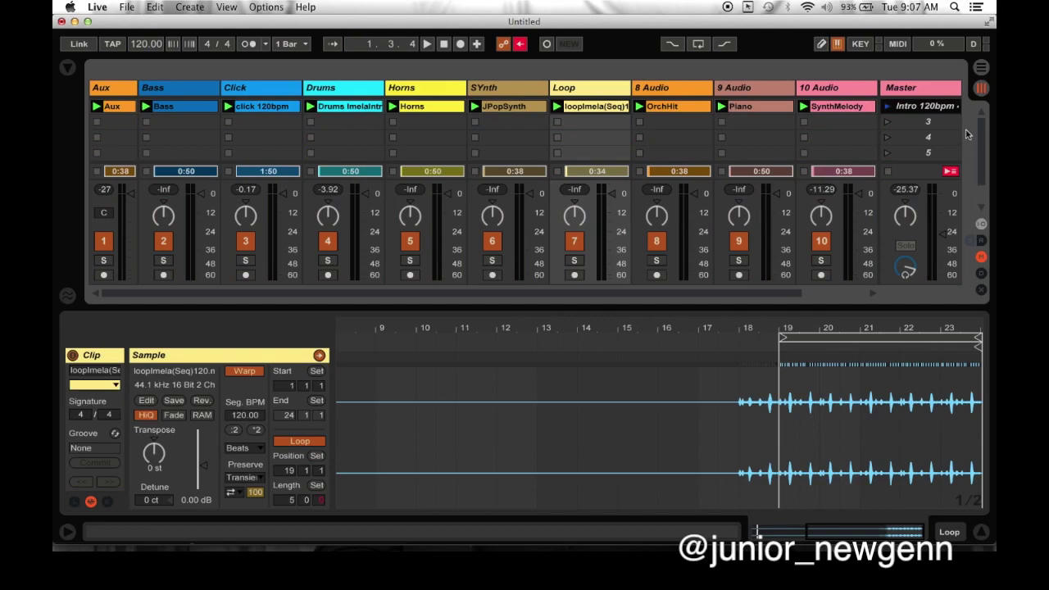
{"action": "left_click", "coordinate": [925, 108]}
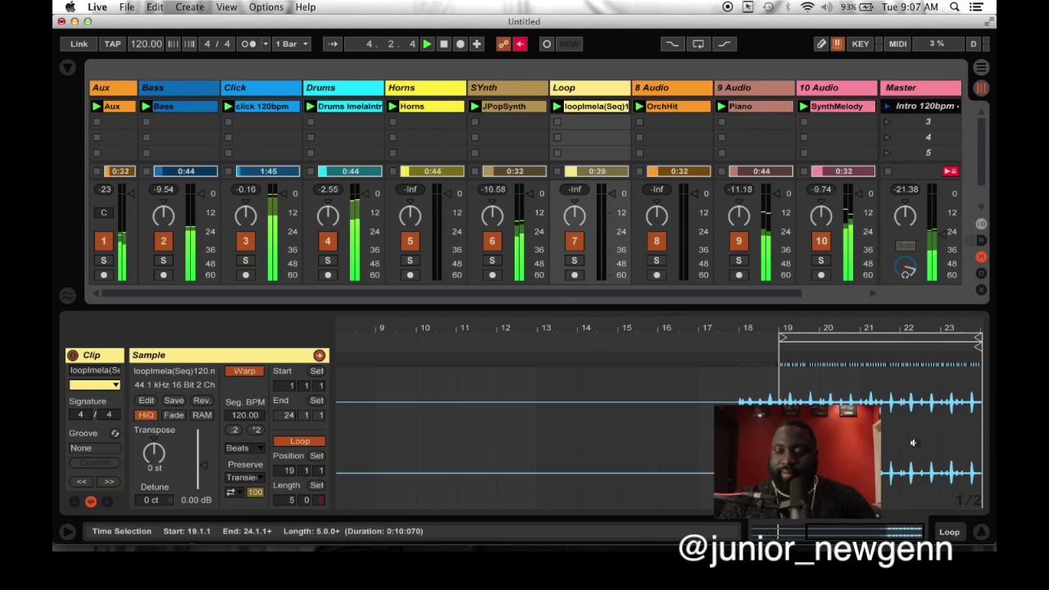
Step: Hide the clip details, raise the Master track volume to -9.7 dB and check the Master output options
{"action": "left_click", "coordinate": [983, 533]}
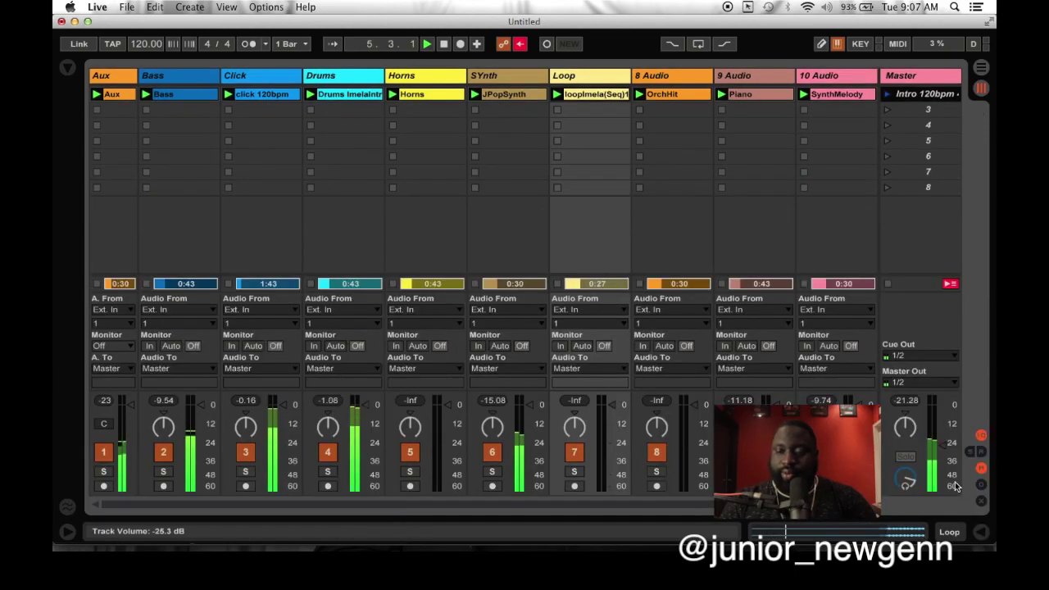
{"action": "left_click_drag", "start_coordinate": [944, 449], "coordinate": [942, 416]}
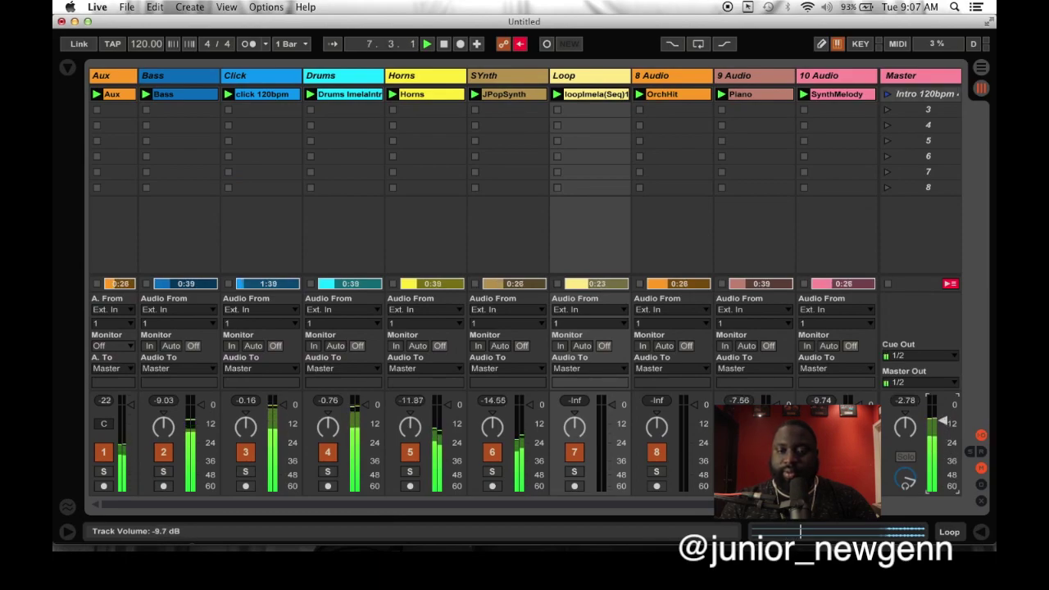
{"action": "left_click", "coordinate": [955, 382]}
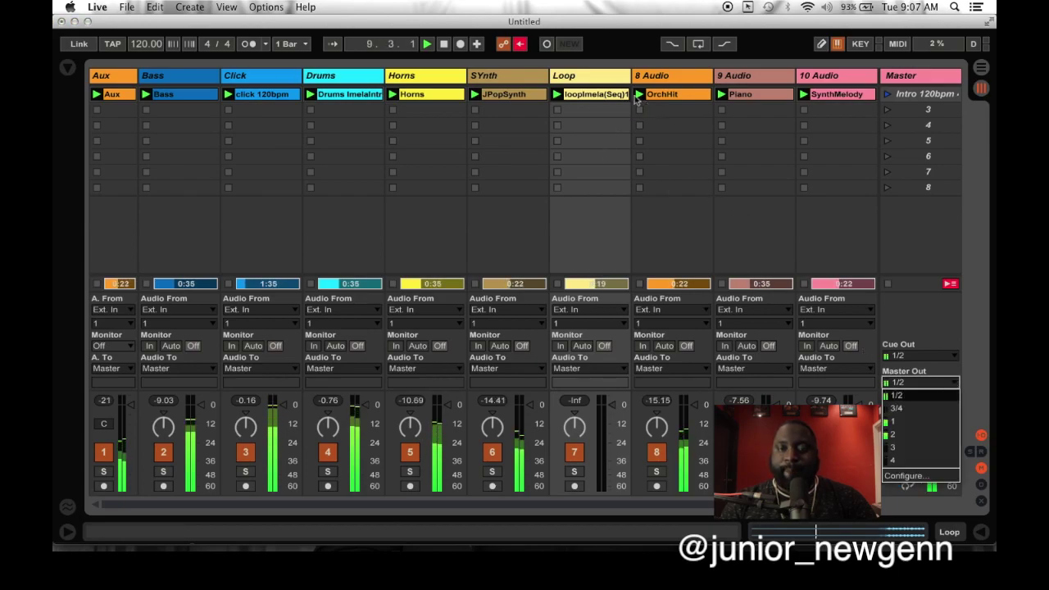
{"action": "left_click", "coordinate": [601, 95]}
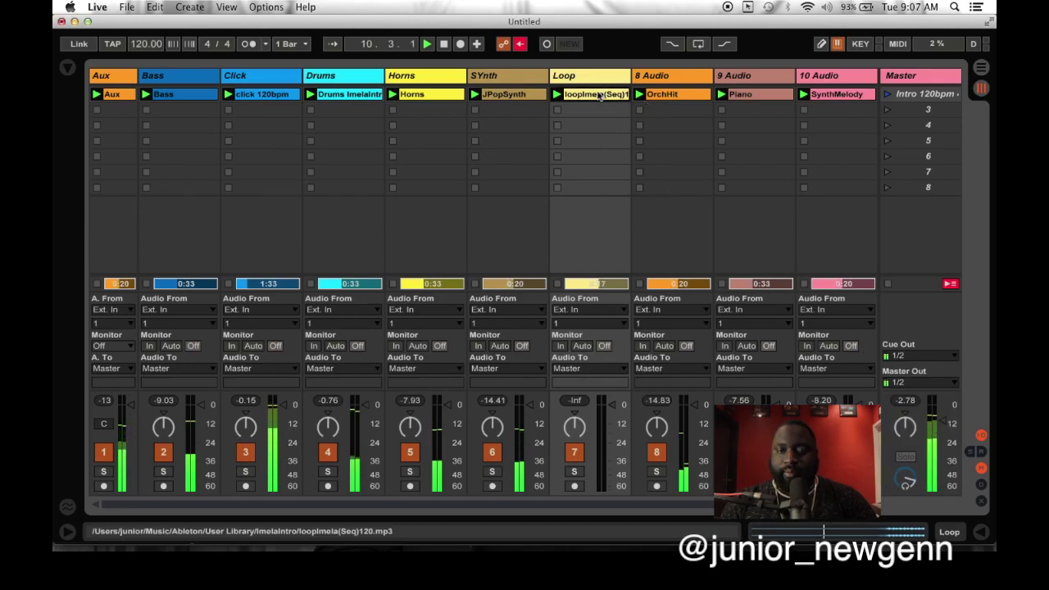
Step: Stop playback and shorten the loopImela(Seq) clip's loop to 4 bars from 19.1.1, with its end marker at 23.1.1
{"action": "double_click", "coordinate": [601, 95]}
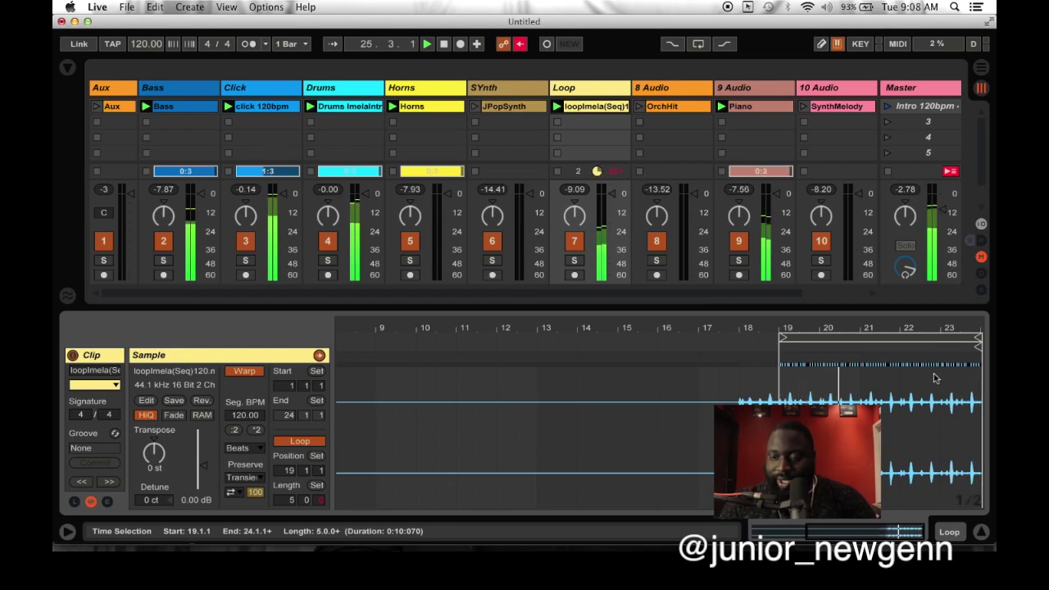
{"action": "key", "text": "space"}
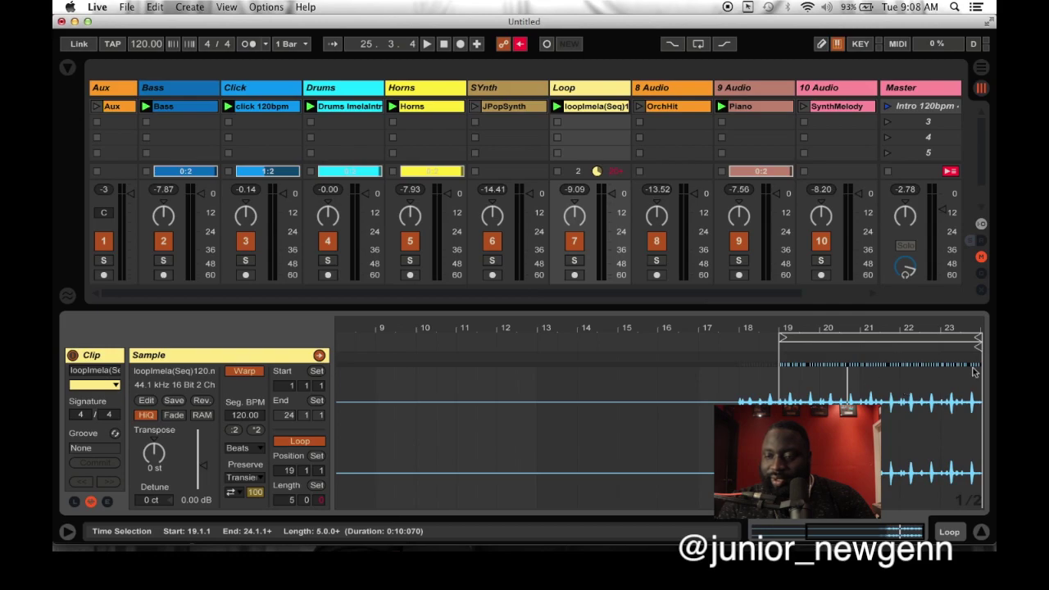
{"action": "left_click_drag", "start_coordinate": [978, 337], "coordinate": [940, 337]}
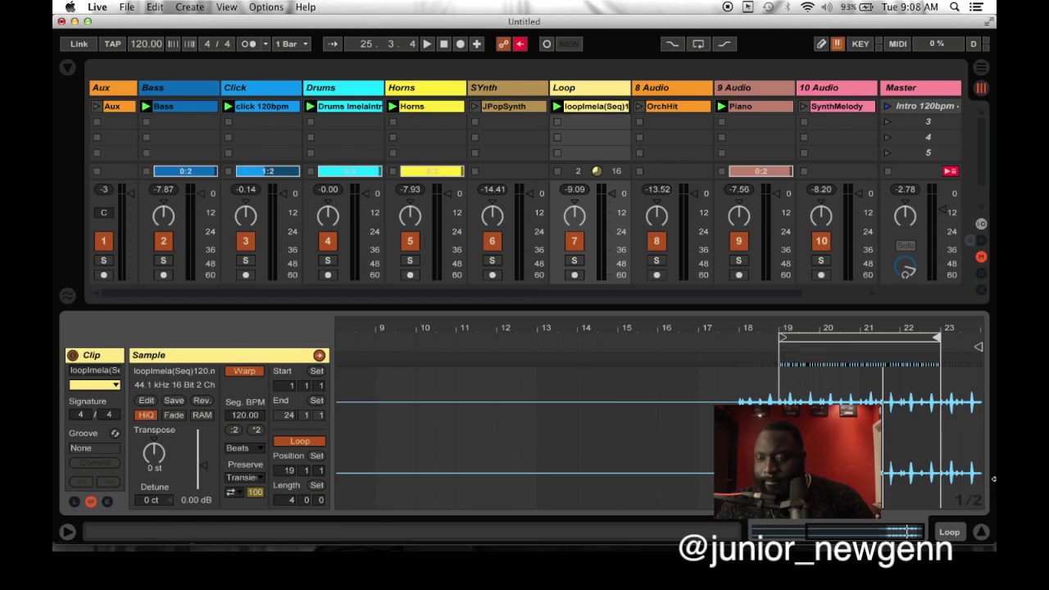
{"action": "left_click_drag", "start_coordinate": [979, 349], "coordinate": [937, 351]}
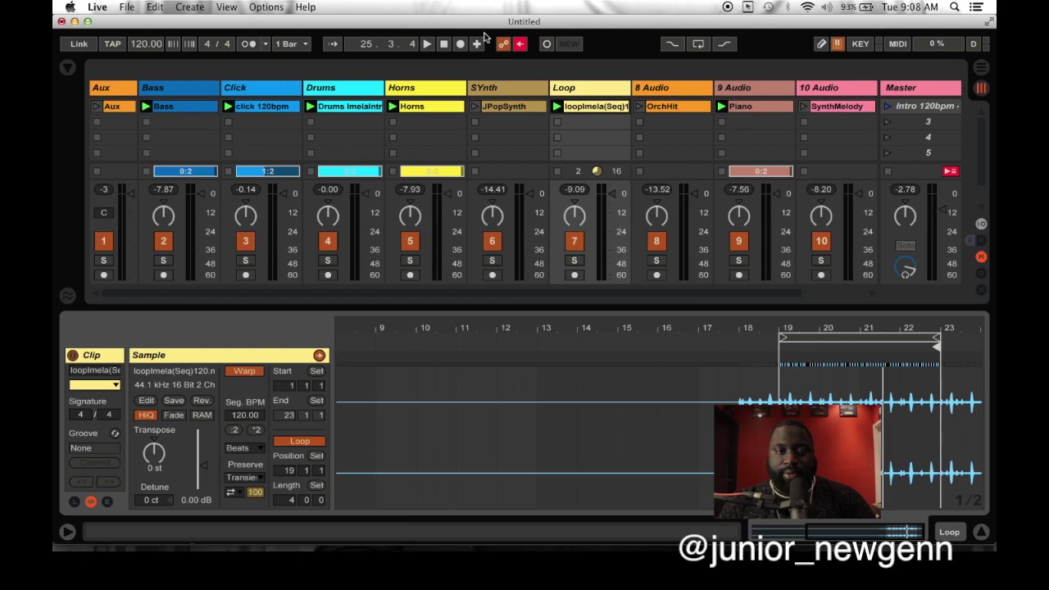
Step: Play the set to audition the 4-bar loop after the stems, and hide the clip details
{"action": "left_click", "coordinate": [427, 46]}
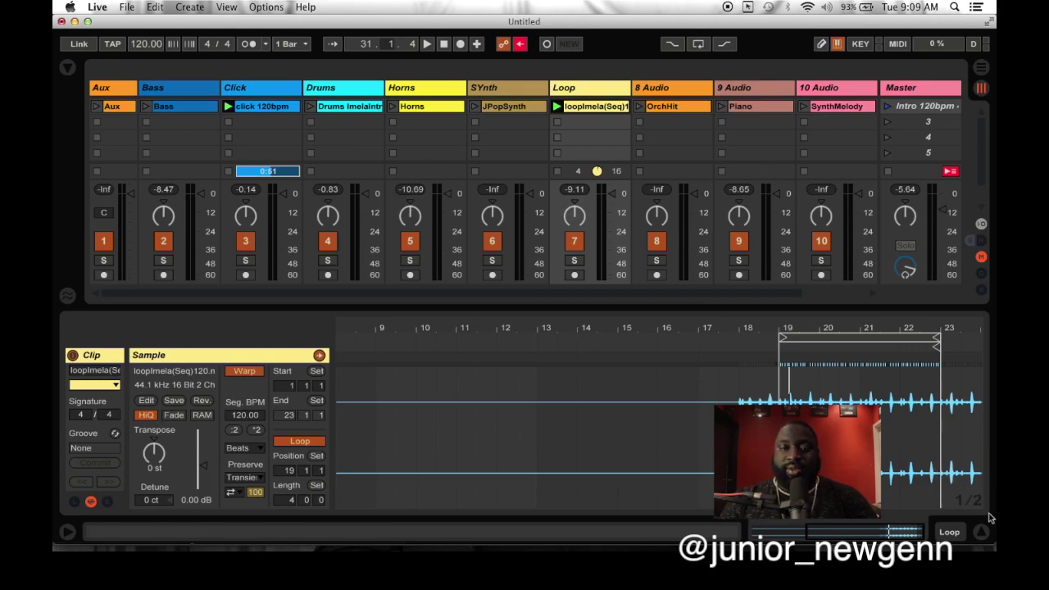
{"action": "left_click", "coordinate": [982, 533]}
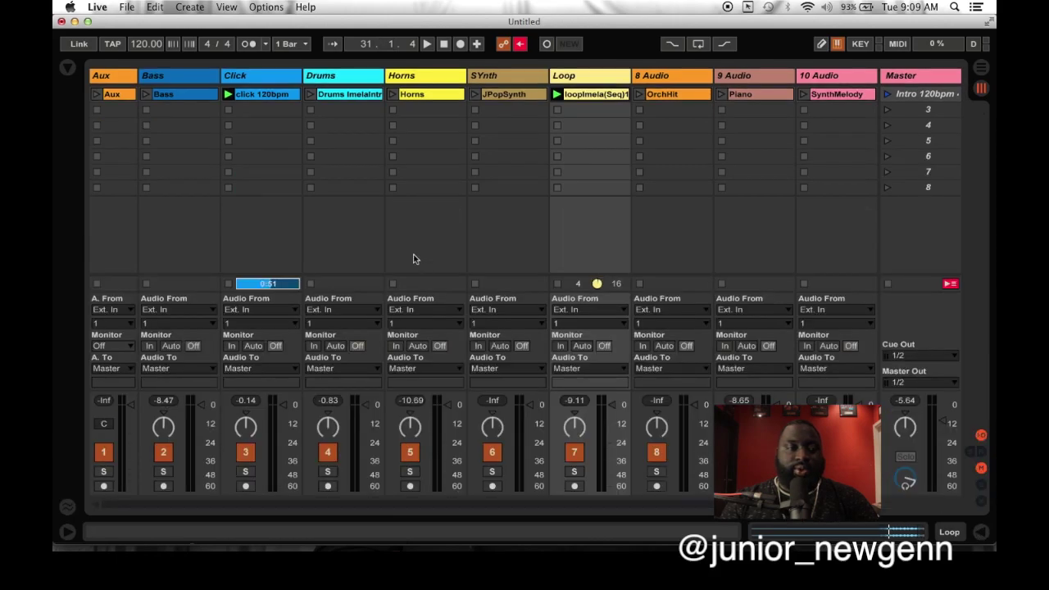